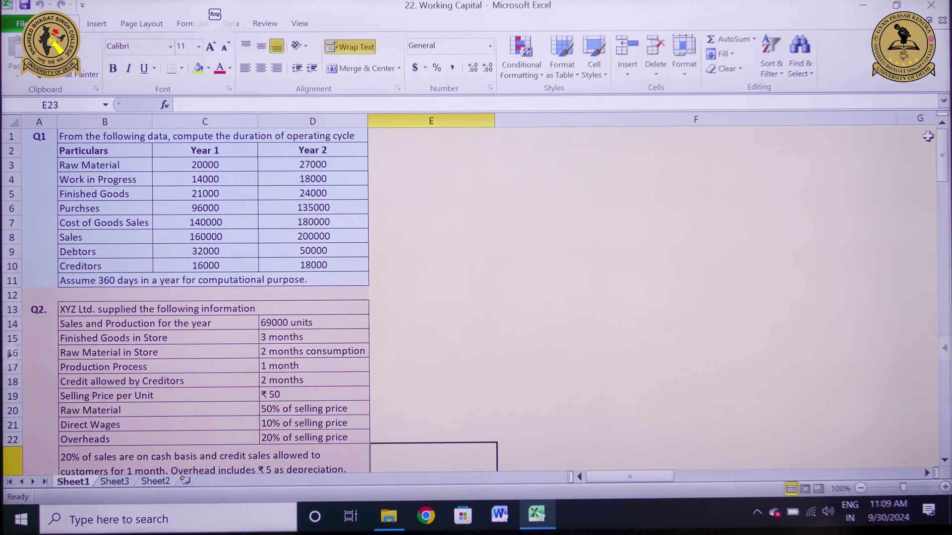
Step: Review the Q1 figures from Raw Material through Creditors and the 360-day year assumption
click(11, 135)
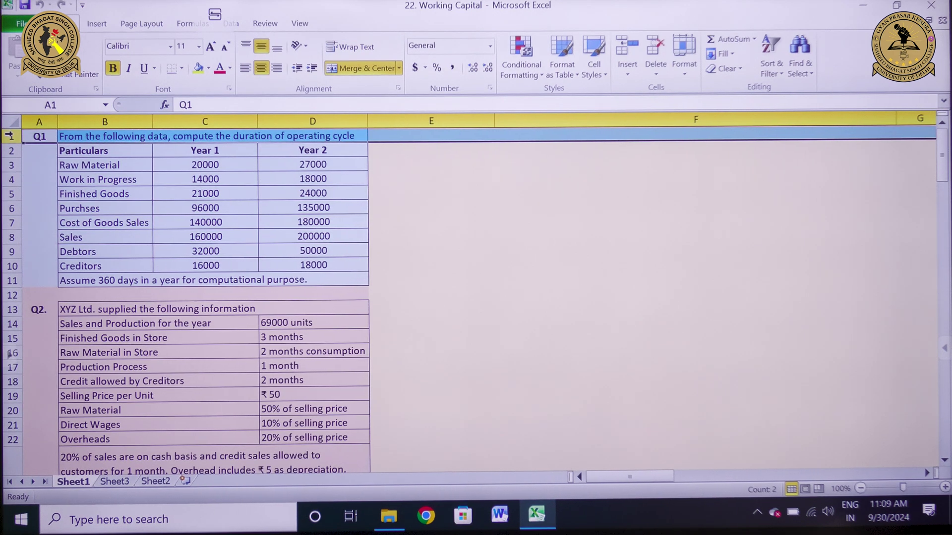
click(10, 164)
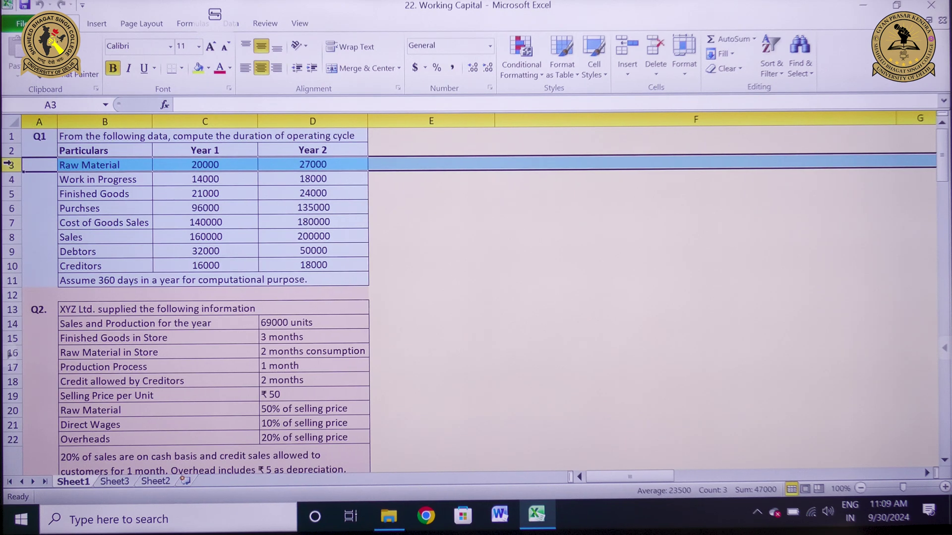
click(10, 179)
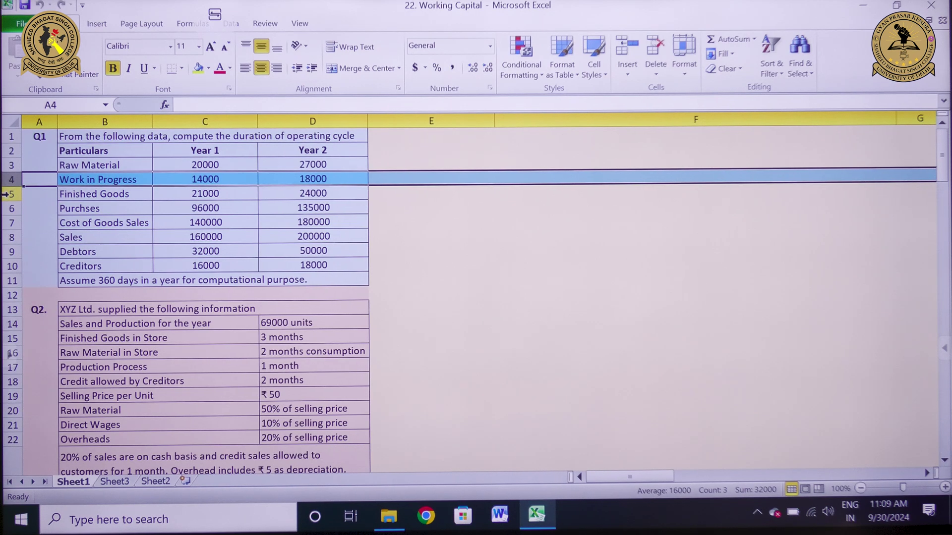
click(9, 194)
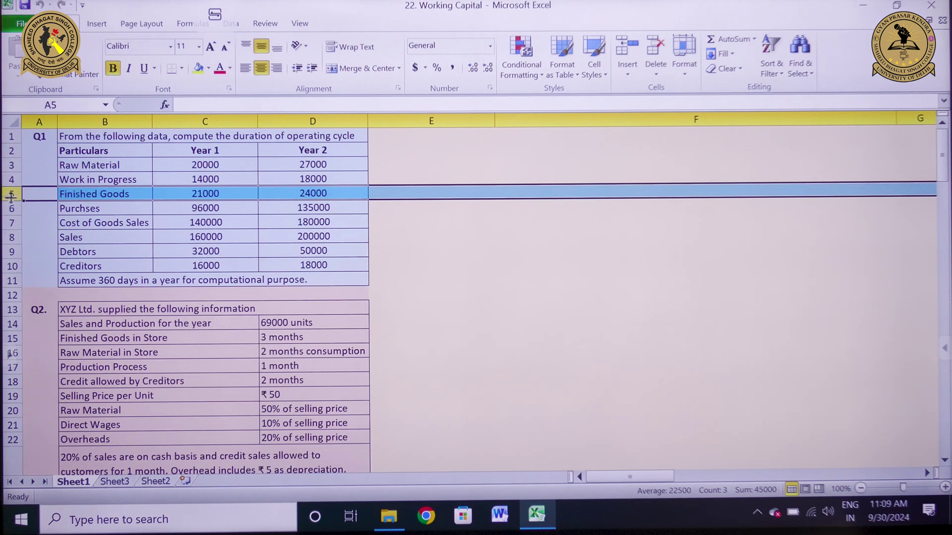
click(9, 208)
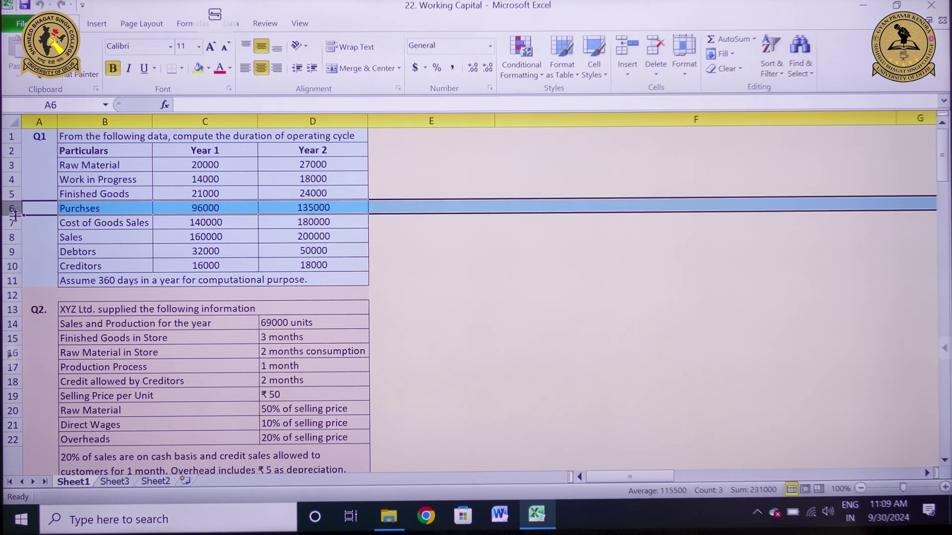
click(11, 223)
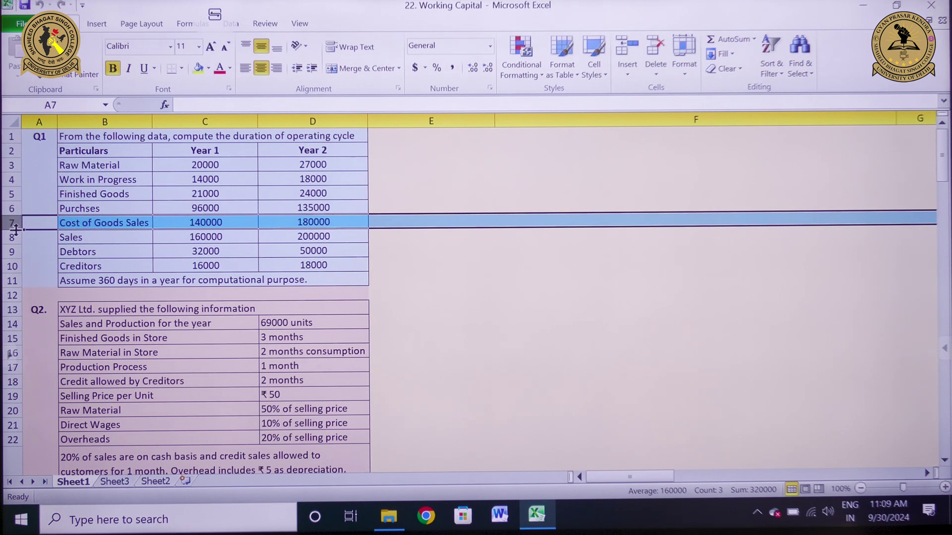
click(7, 236)
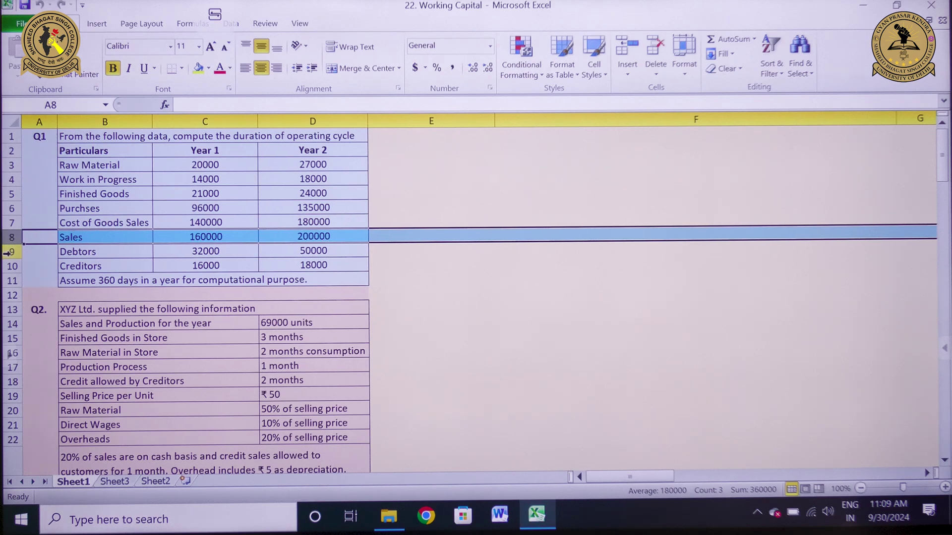
click(6, 251)
click(7, 266)
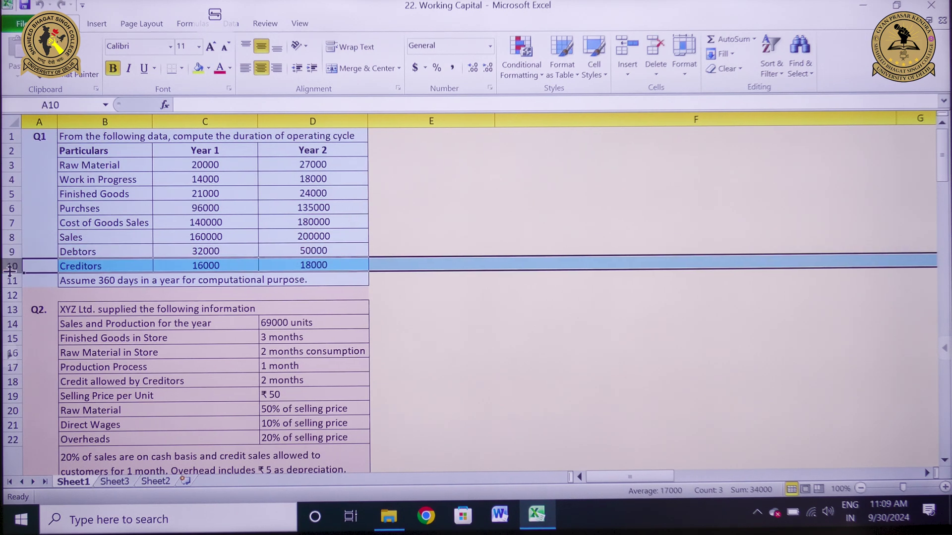
click(7, 280)
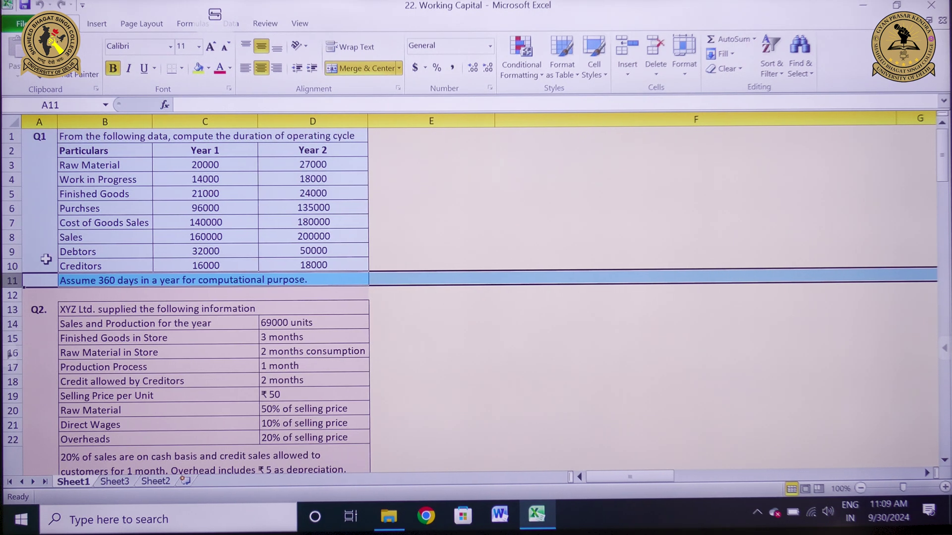
Step: On Sheet3, enter Raw Material 20000/27000 and Work in Progress 14000/18000 for Years 1 and 2
click(112, 482)
click(444, 159)
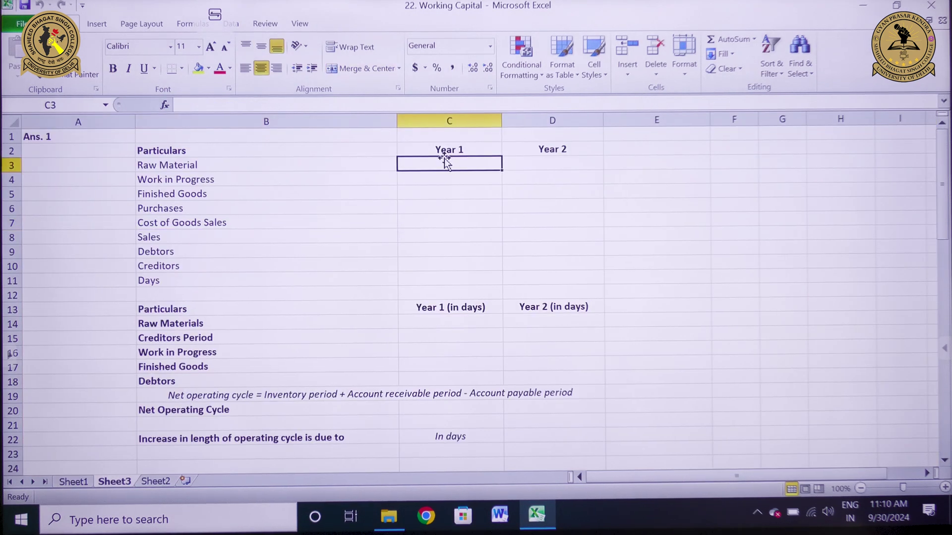
text(2000)
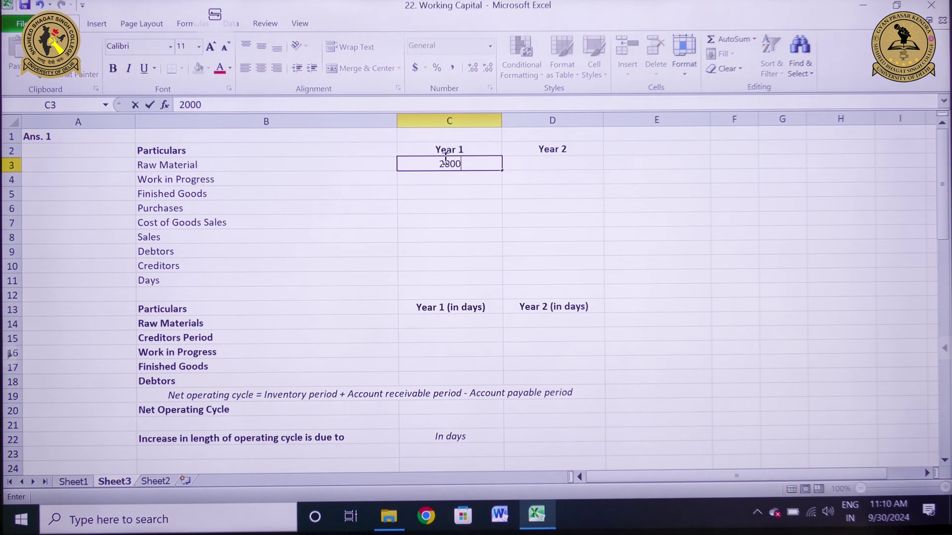
text(0)
key(Tab)
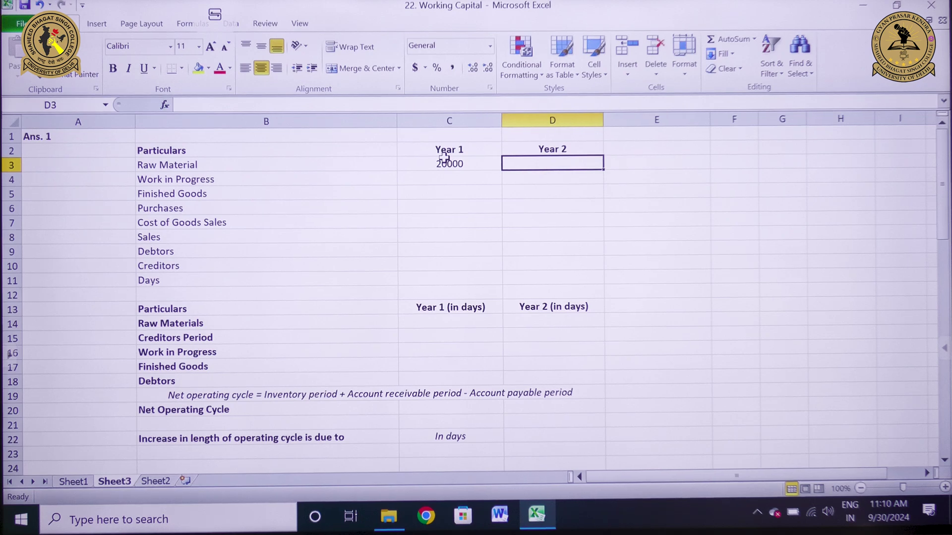
text(27000)
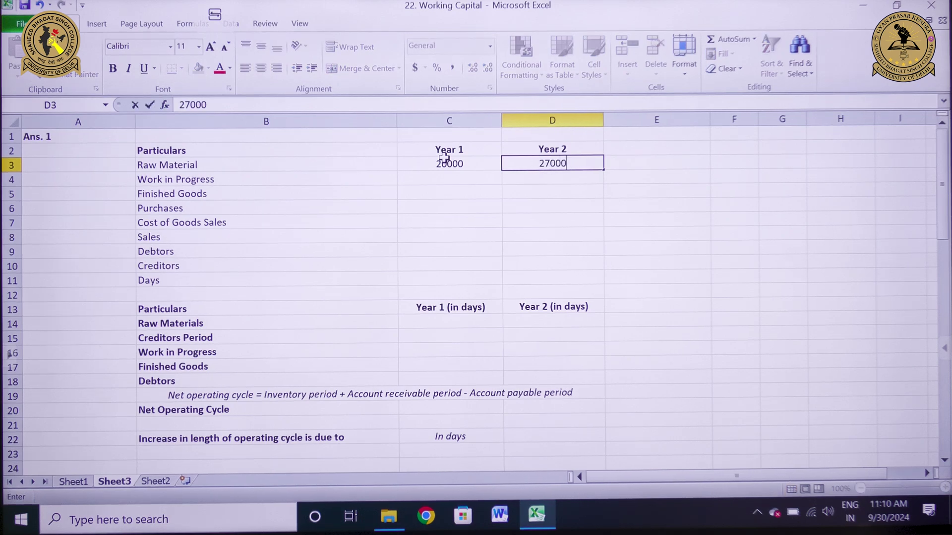
key(Return)
key(Left)
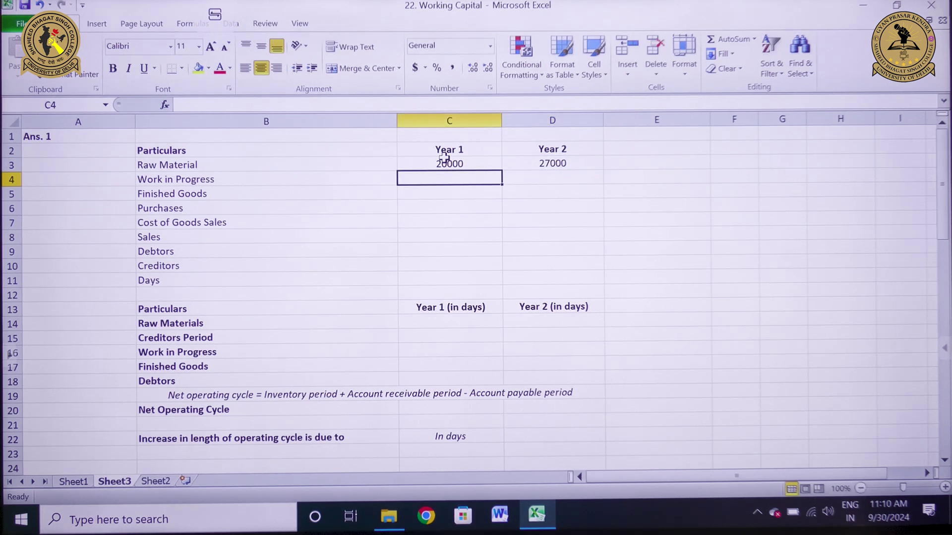
text(14000)
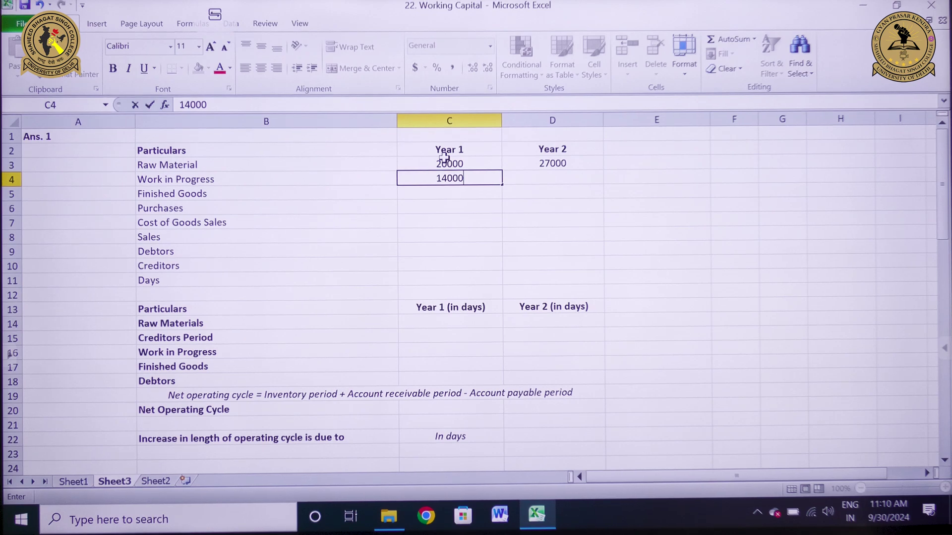
key(Tab)
text(18000)
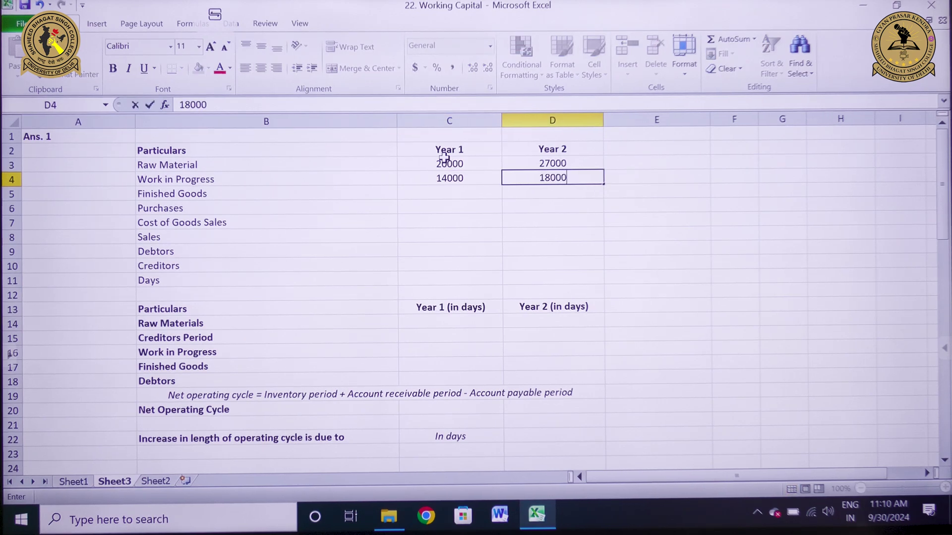
key(Return)
Step: Enter Finished Goods 21000/24000 and Purchases 96000/135000 for Years 1 and 2
key(Left)
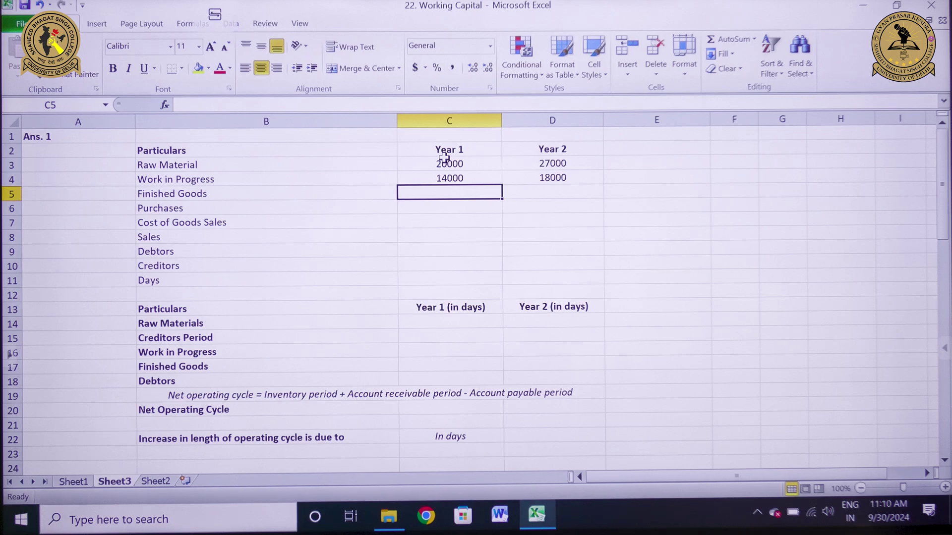
text(21000)
key(Tab)
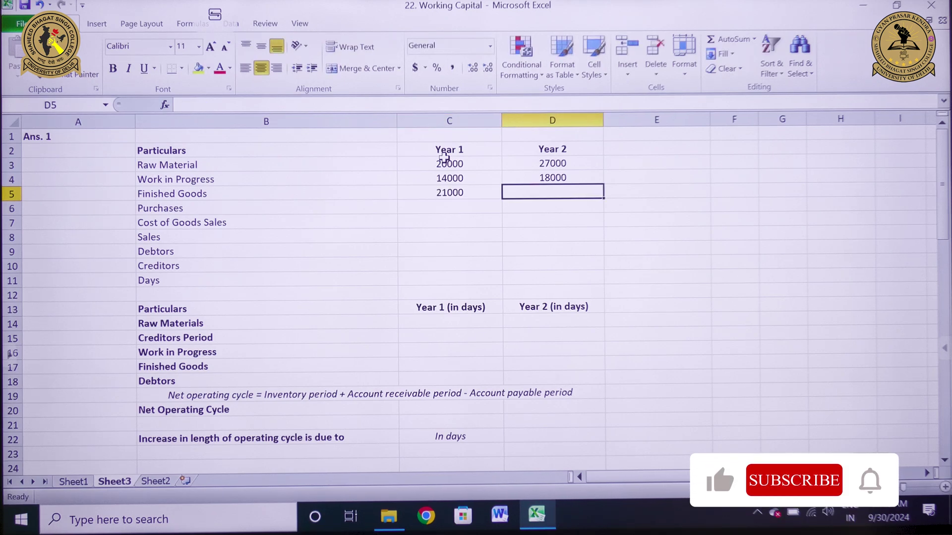
text(24000)
key(Return)
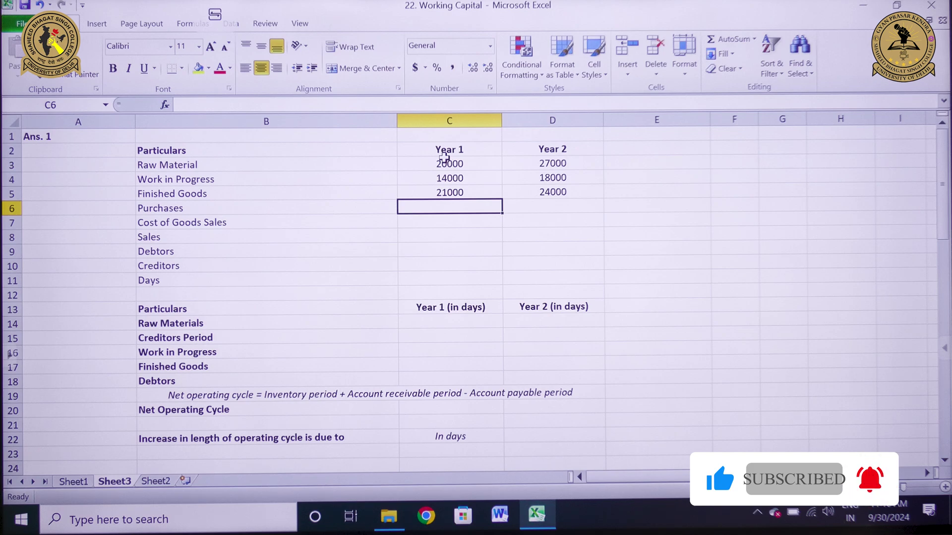
text(960)
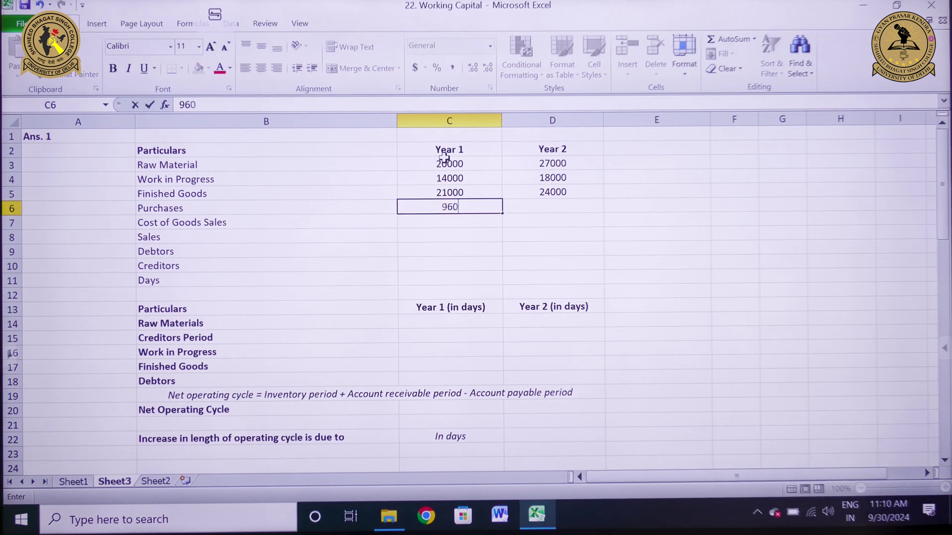
text(00)
key(Tab)
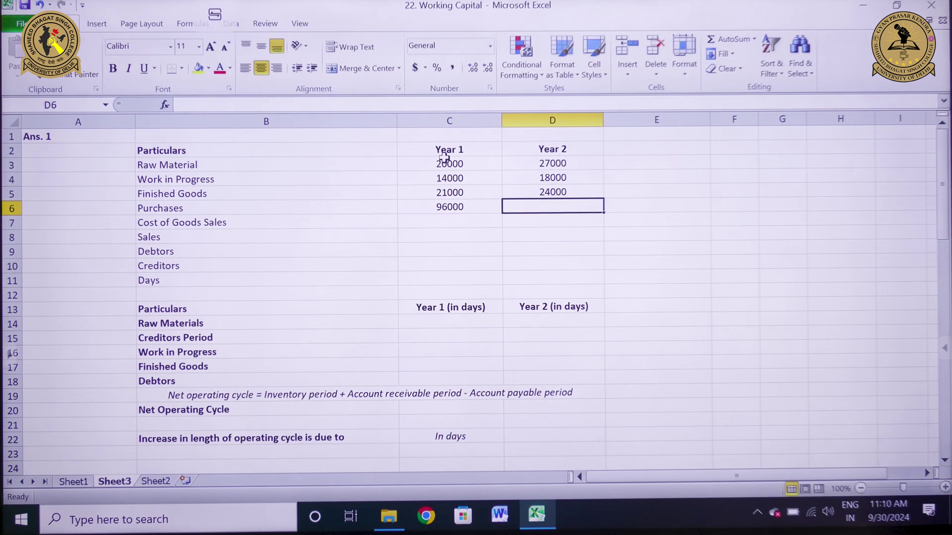
text(135000)
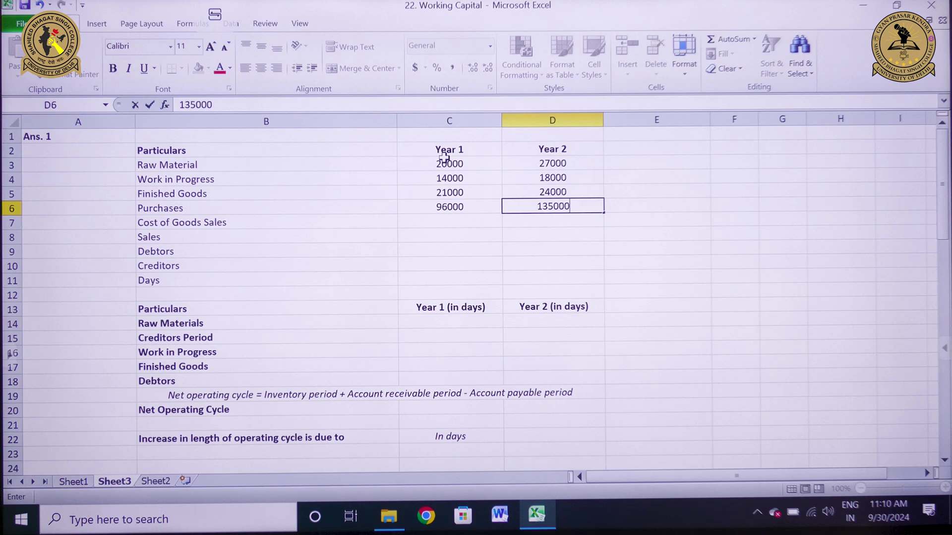
key(Return)
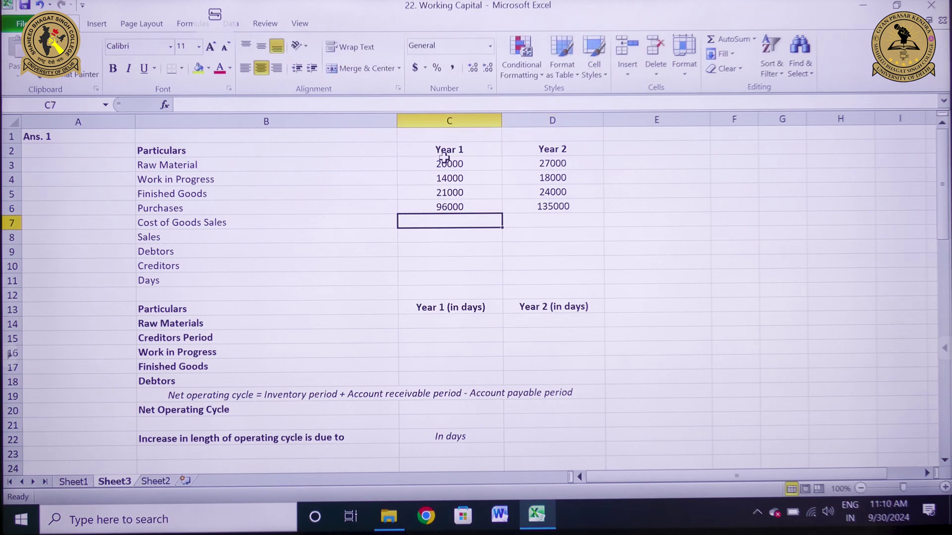
Step: Enter Cost of Goods Sales 140000/180000 and Sales 160000/200000 for Years 1 and 2
text(140000)
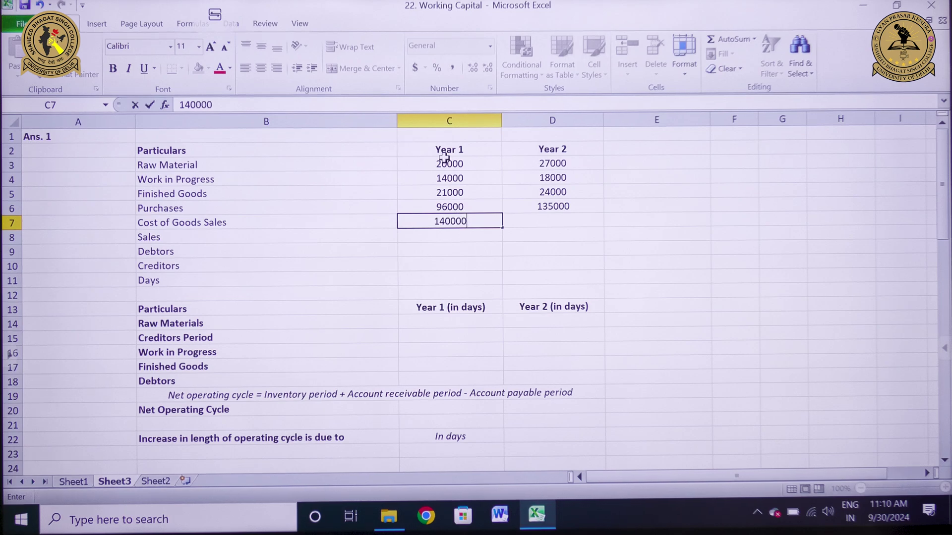
key(Tab)
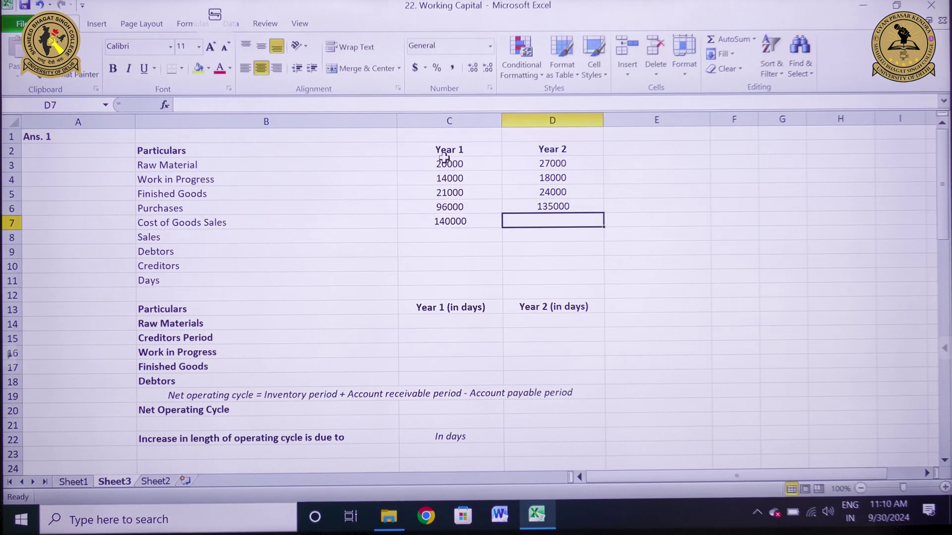
text(180000)
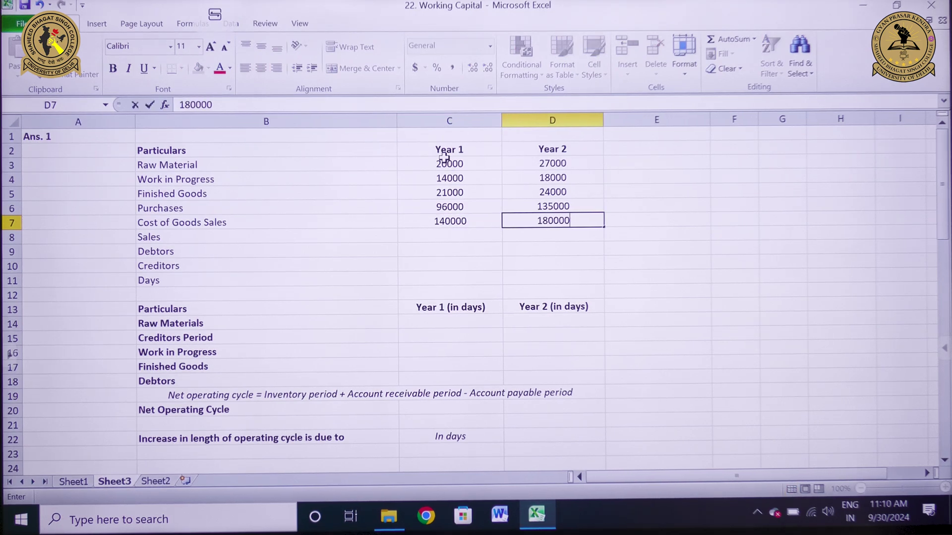
key(Return)
key(Left)
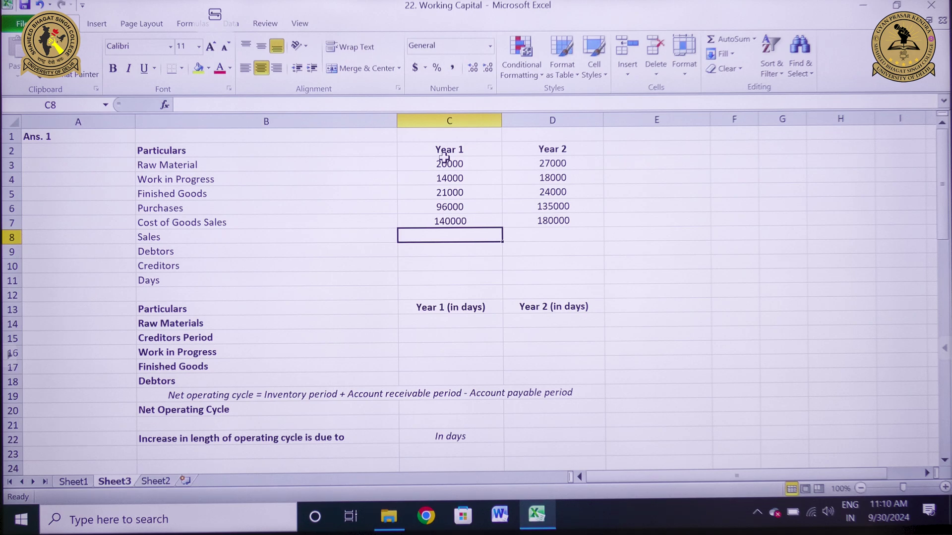
text(160000)
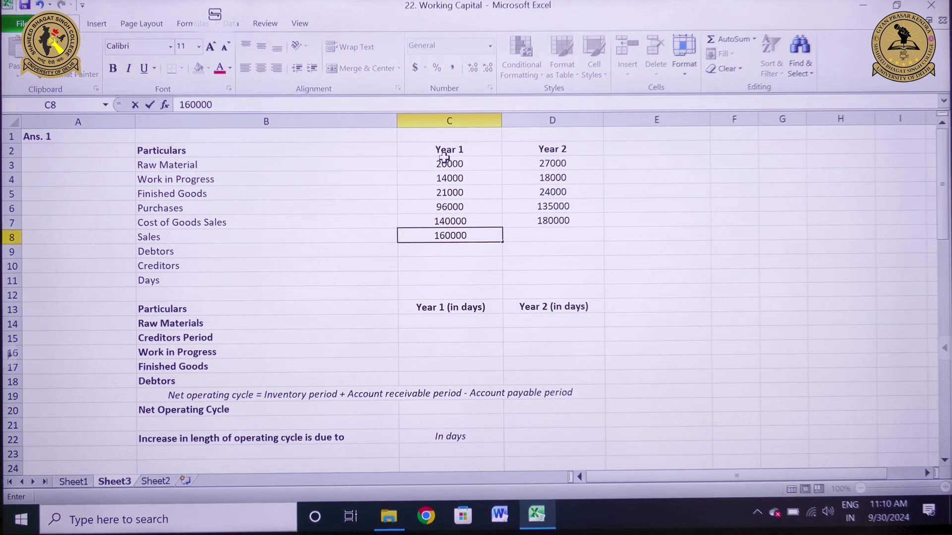
key(Tab)
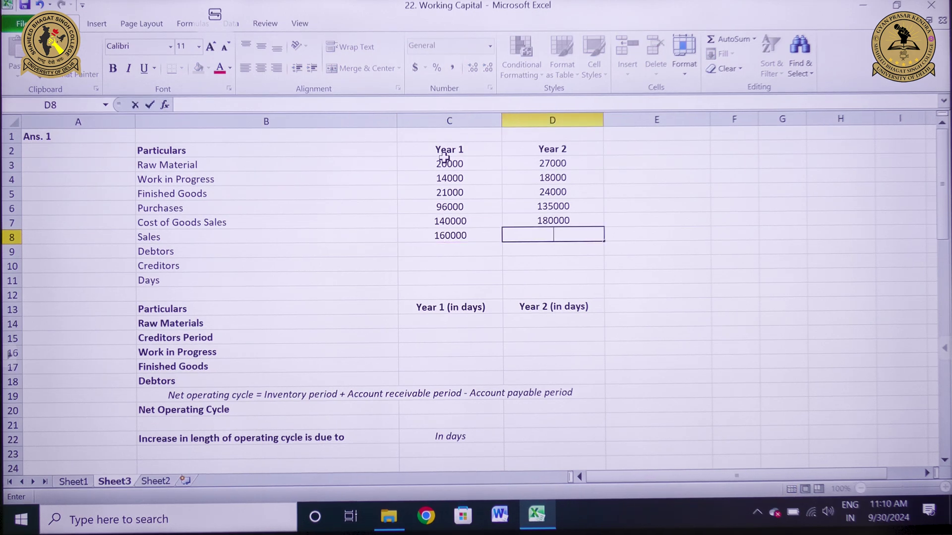
text(200000)
key(Return)
Step: Enter Debtors 32000/50000, Creditors 16000/18000, and 360 days for Year 1
key(Left)
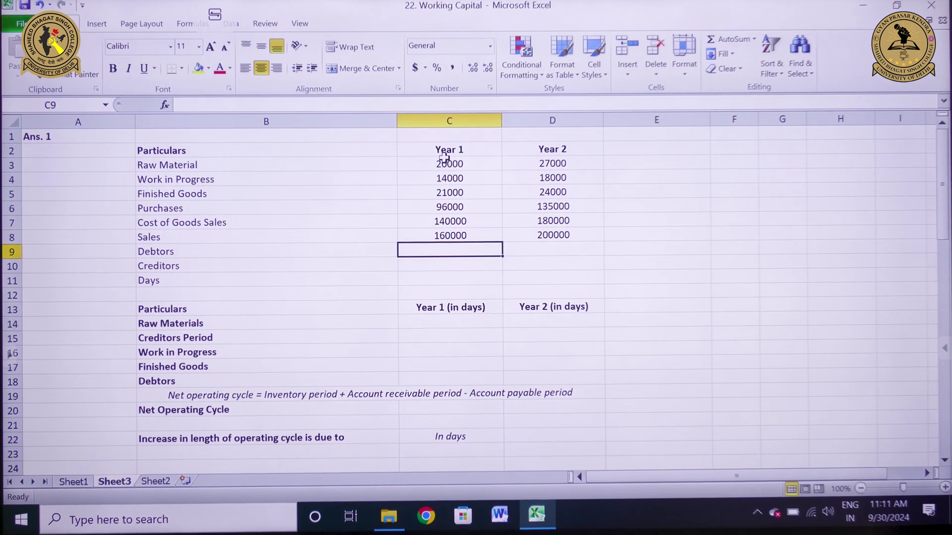
text(32000)
key(Tab)
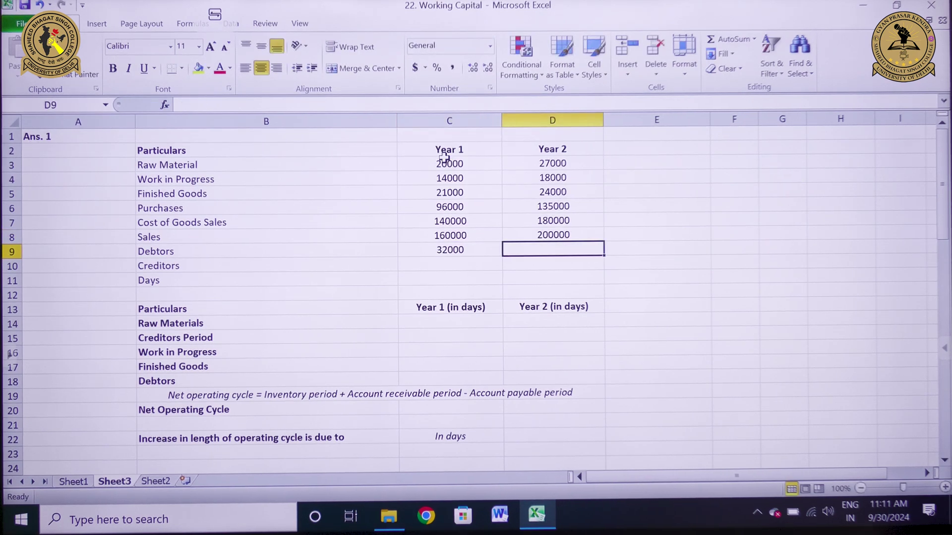
text(50000)
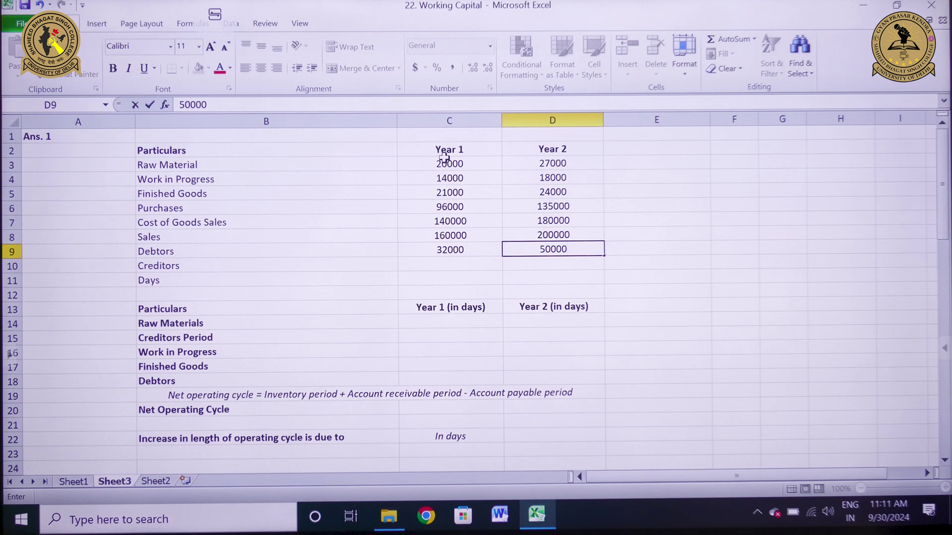
key(Return)
key(Left)
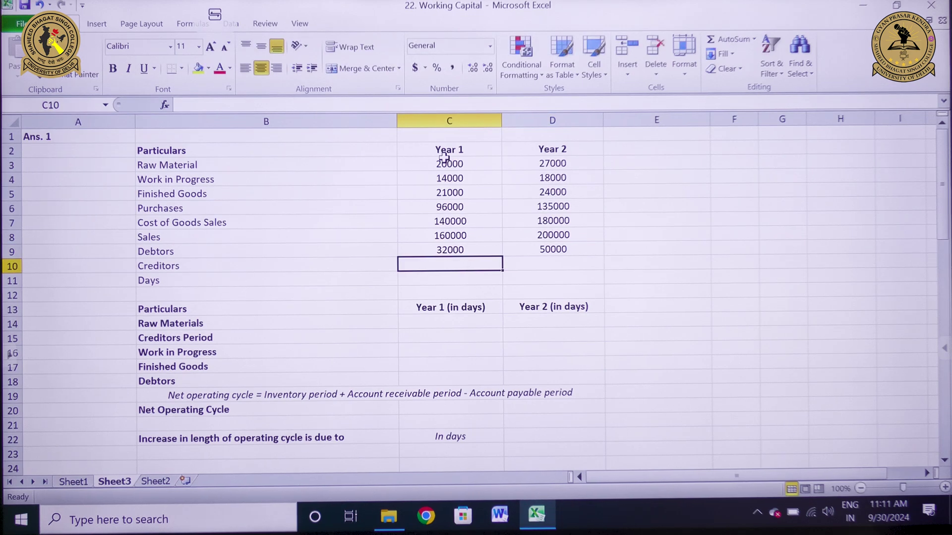
text(16000)
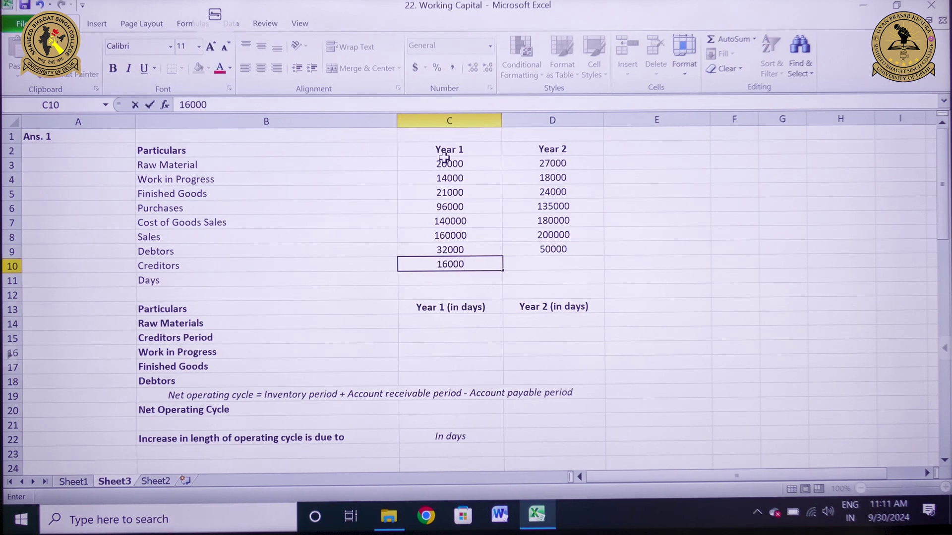
key(Right)
text(18000)
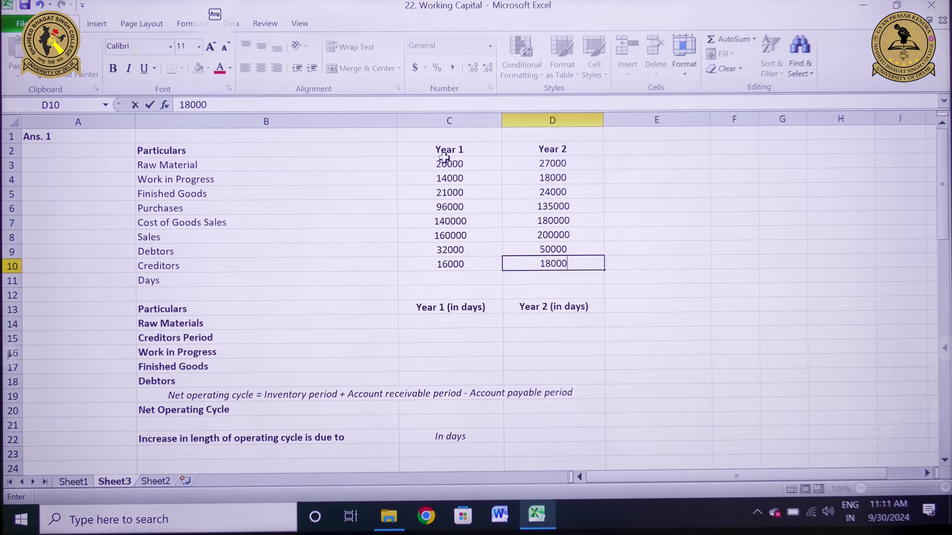
key(Return)
key(Left)
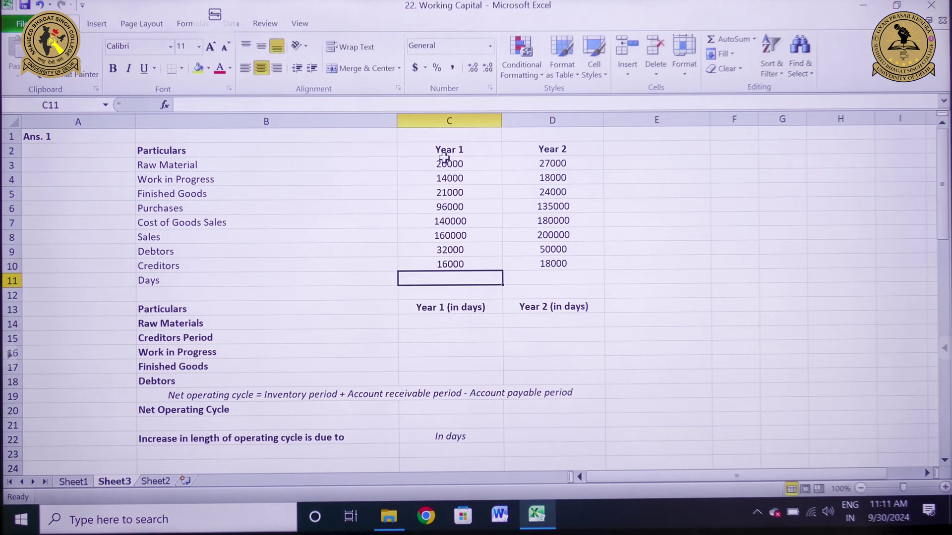
text(360)
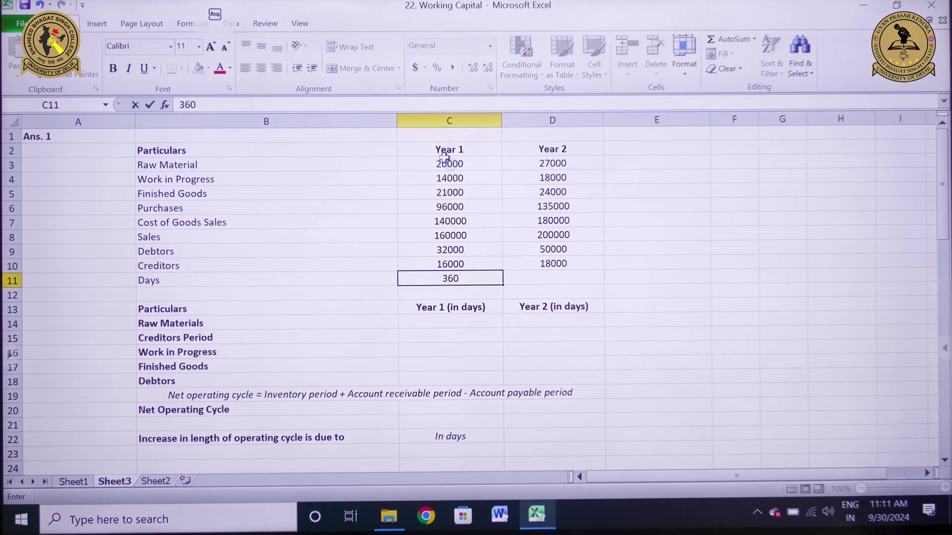
key(Return)
key(Return)
key(Down)
key(Down)
key(Down)
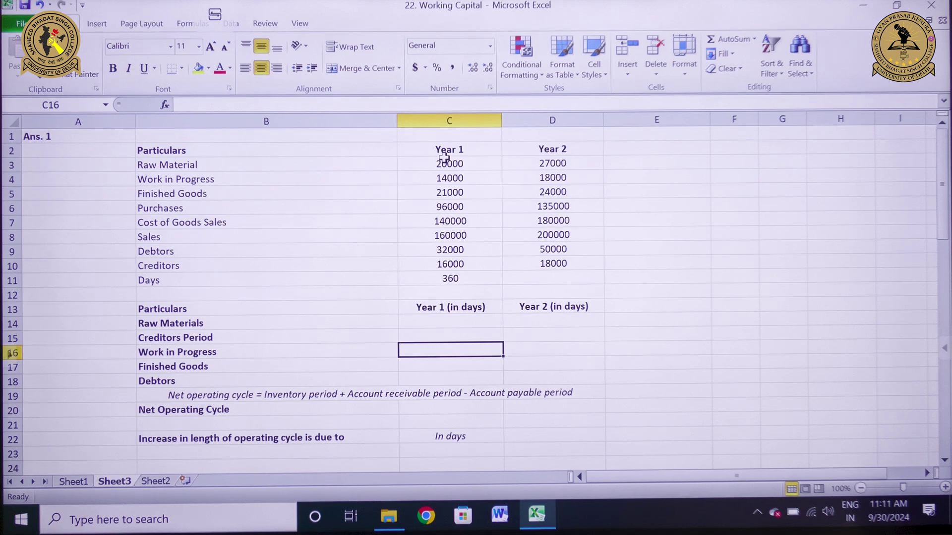
key(Up)
key(Up)
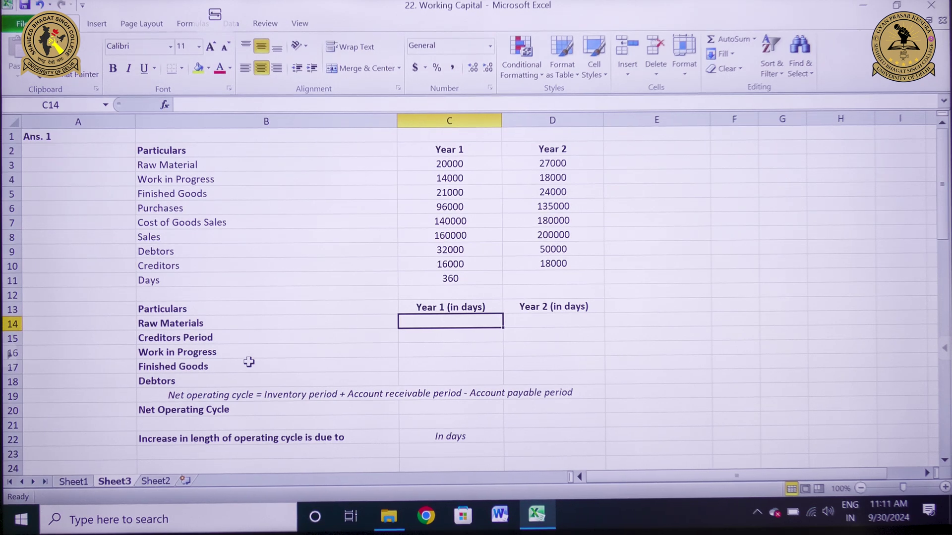
Step: Enter =C3/C6*C11 in C14 for the Year 1 raw materials period of 75 days
text(=)
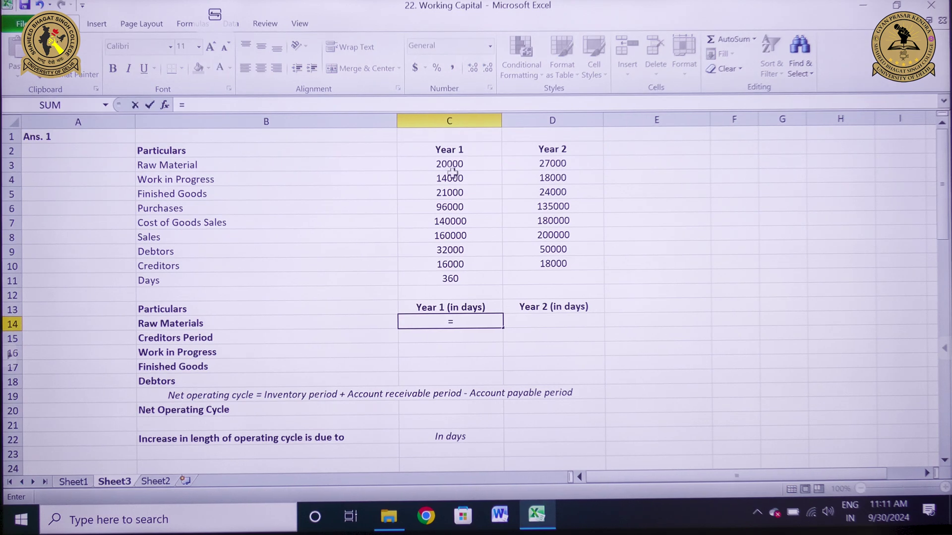
click(458, 165)
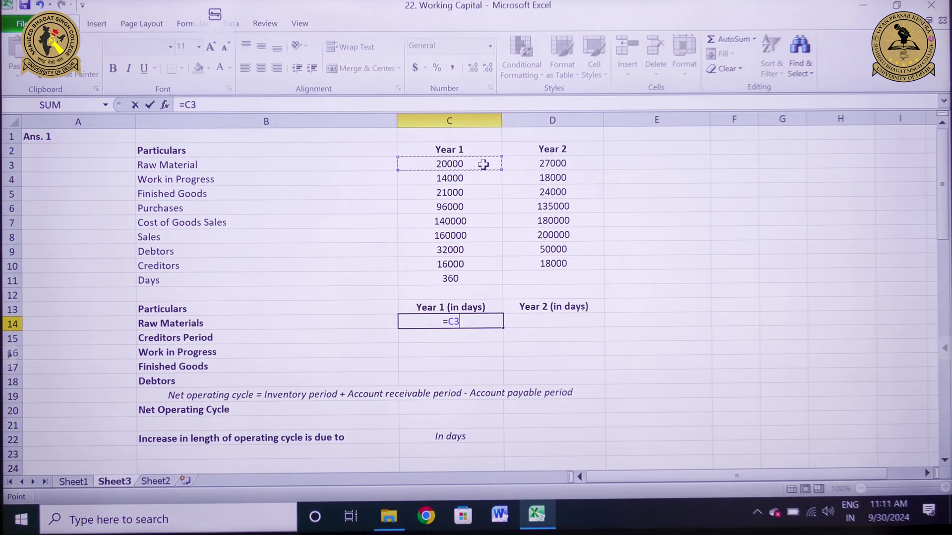
text(/)
click(460, 210)
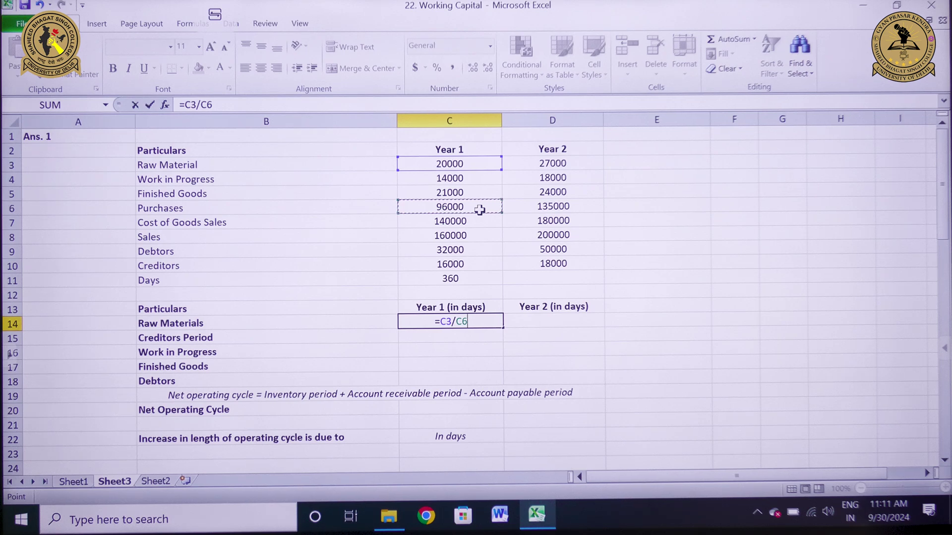
text(*)
click(476, 279)
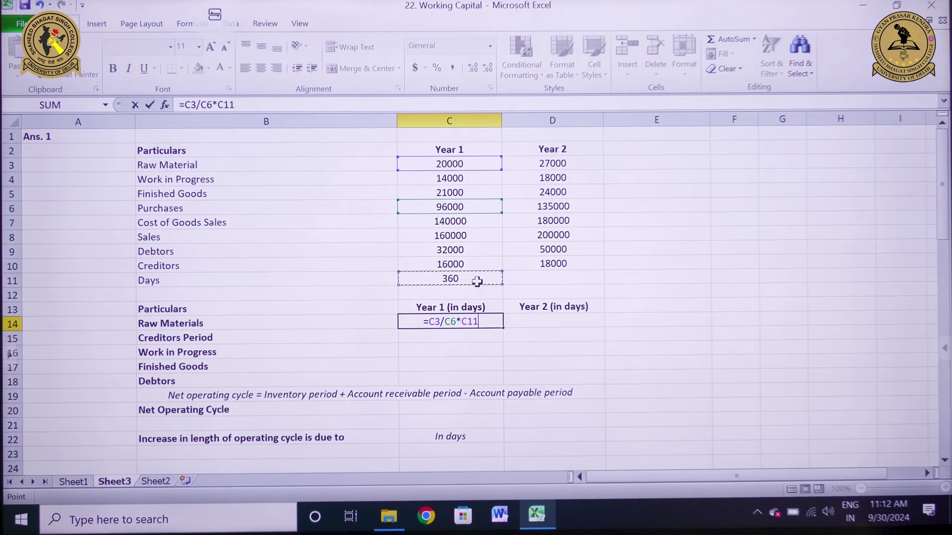
key(Return)
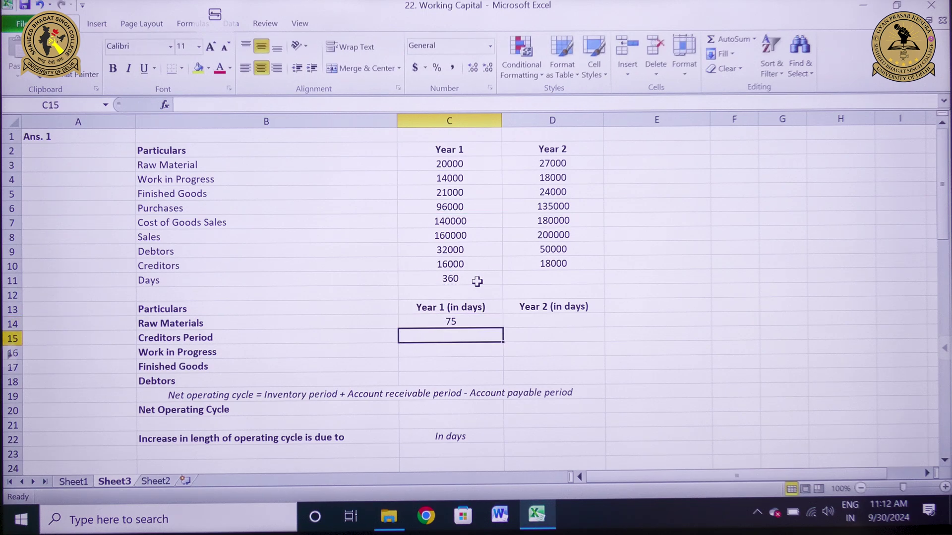
key(Right)
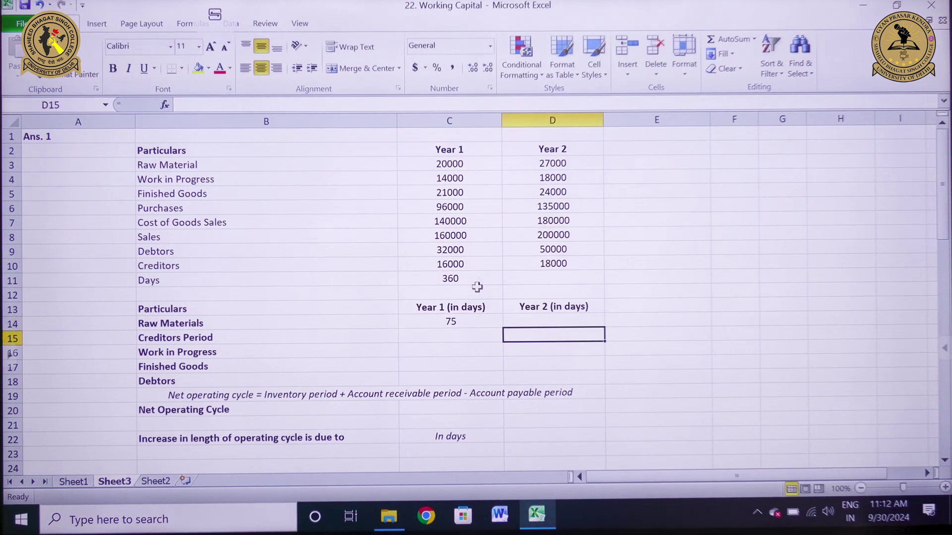
click(480, 322)
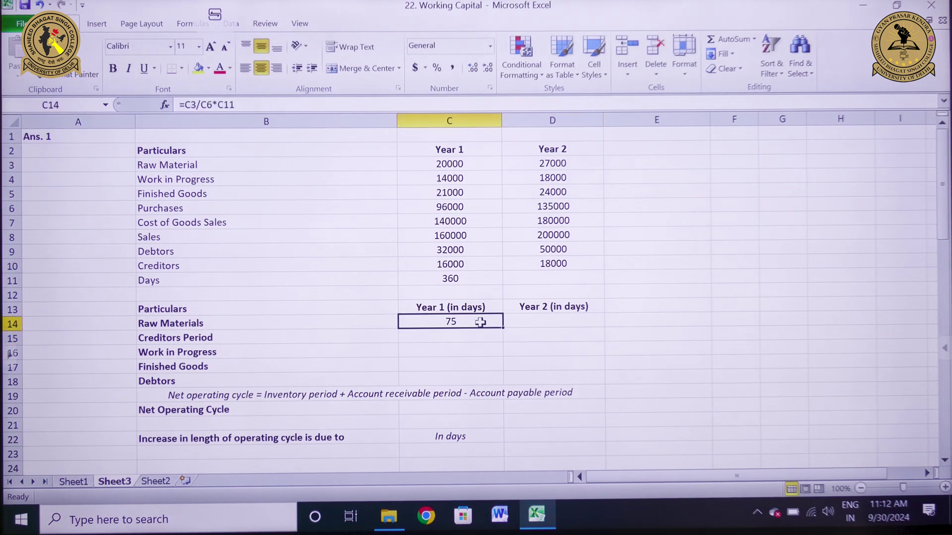
Step: Enter =D3/D6*C11 in D14 for the Year 2 raw materials period of 72 days
click(533, 318)
text(=)
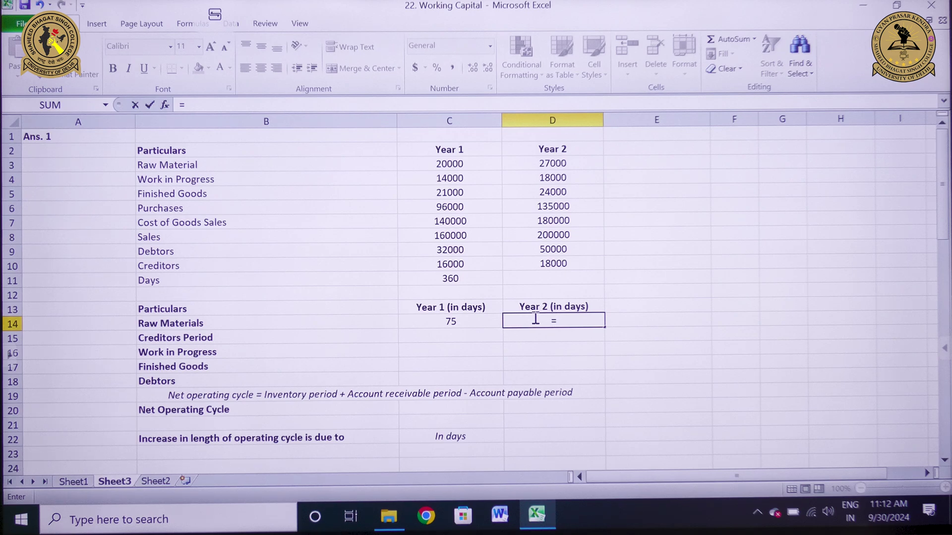
click(562, 163)
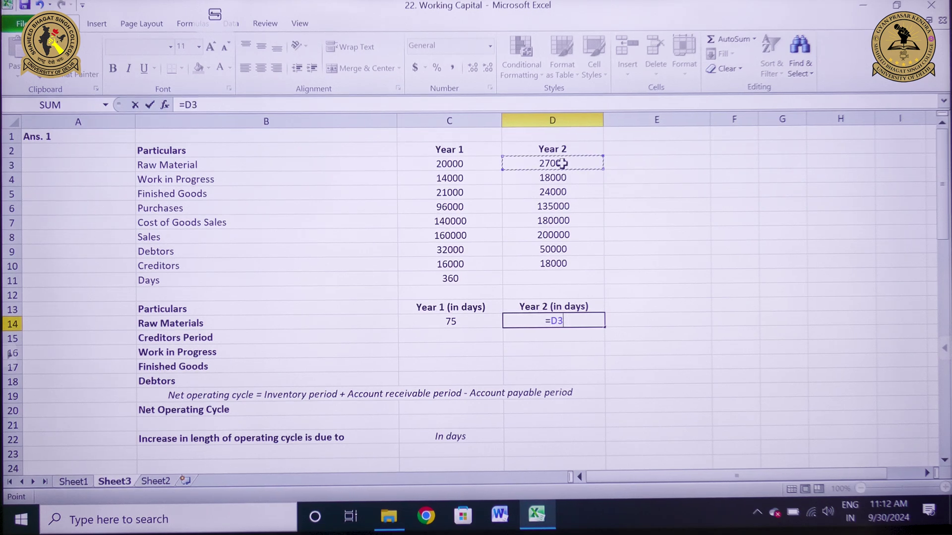
text(/)
click(538, 208)
text(*)
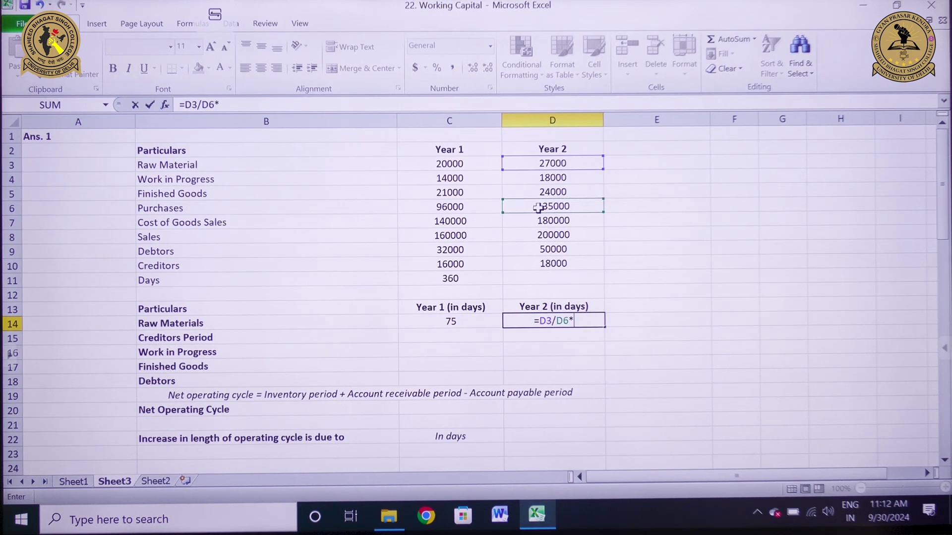
click(454, 280)
key(Return)
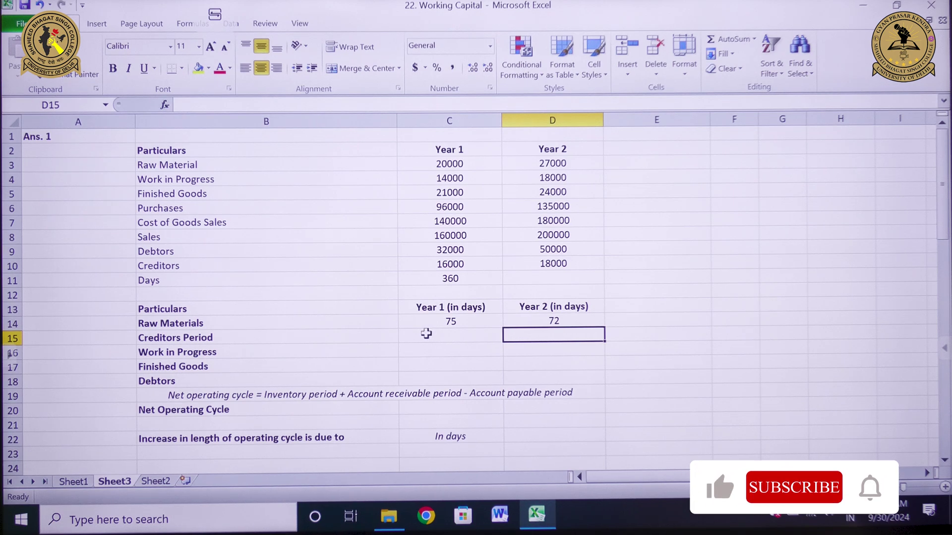
click(434, 334)
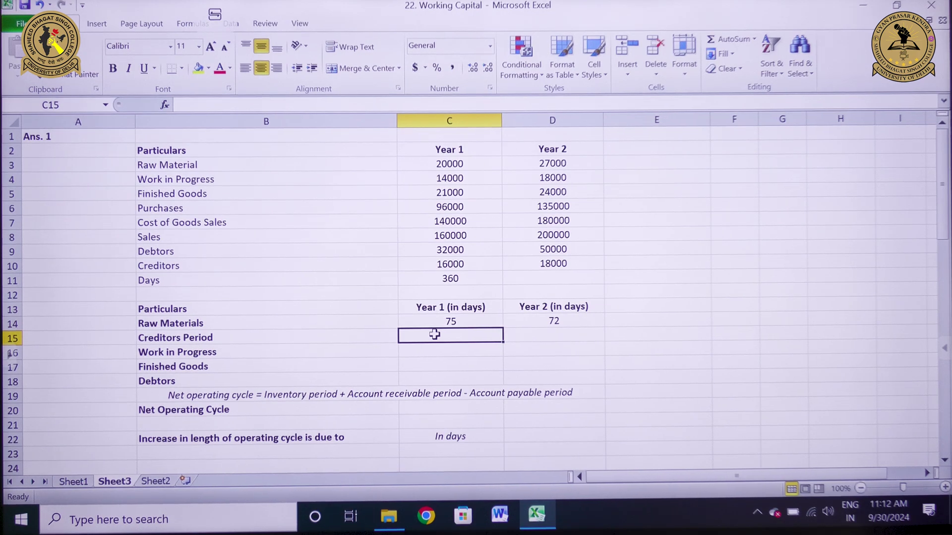
Step: Enter =C10/C6*C11 in C15 for the Year 1 creditors period of 60 days
text(=)
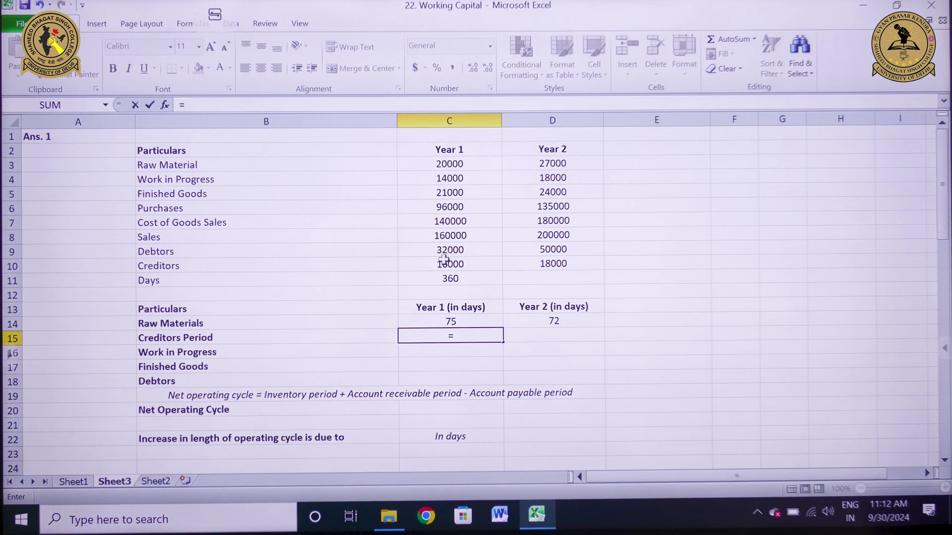
click(429, 265)
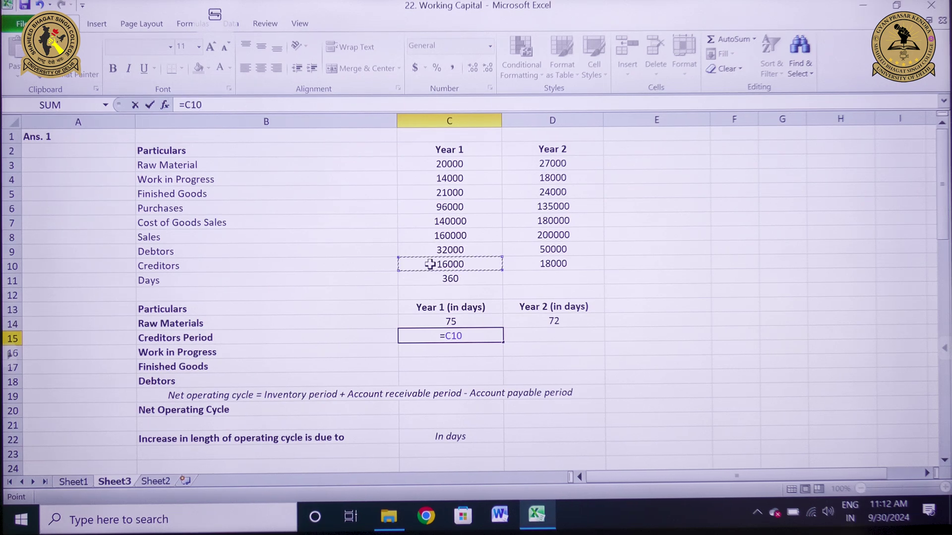
text(/)
click(441, 207)
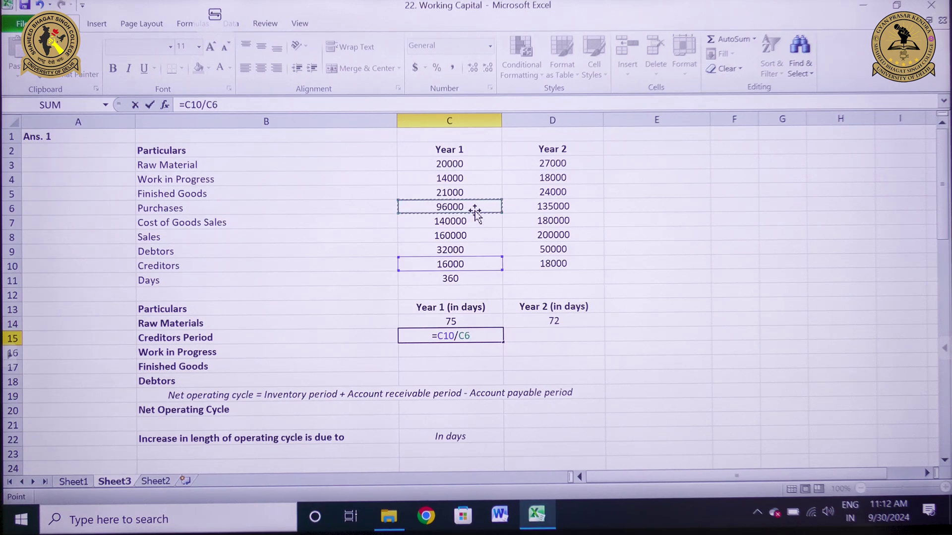
text(*)
click(468, 280)
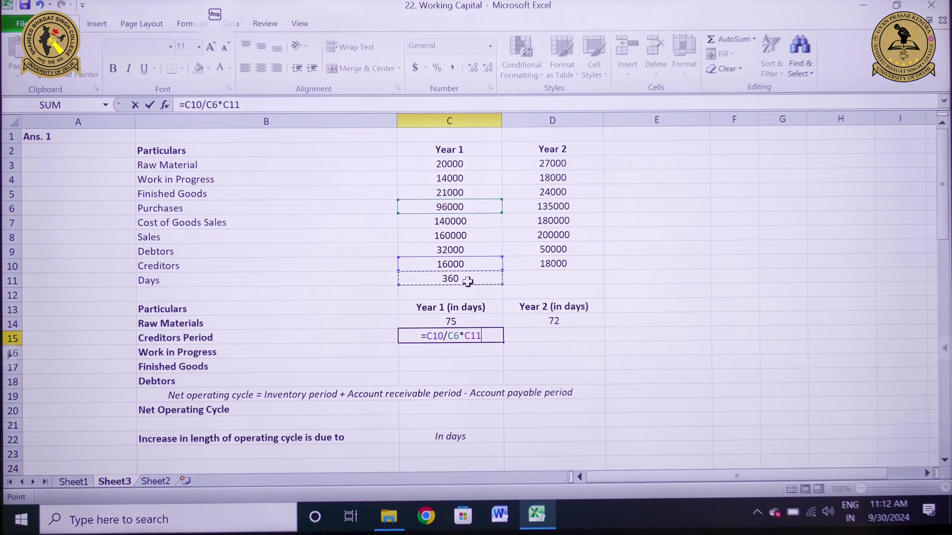
key(Return)
key(Up)
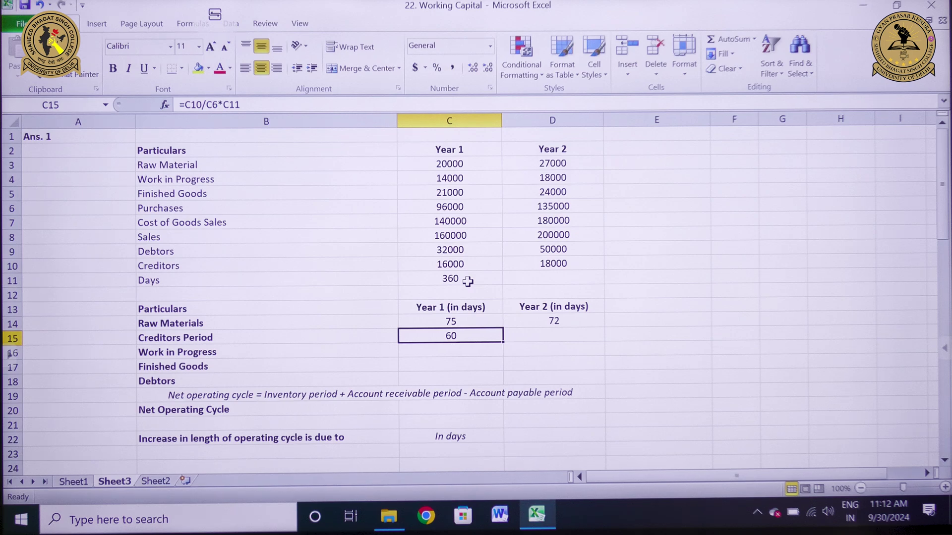
Step: Enter =D10/D6*C11 in D15 for the Year 2 creditors period of 48 days
key(Right)
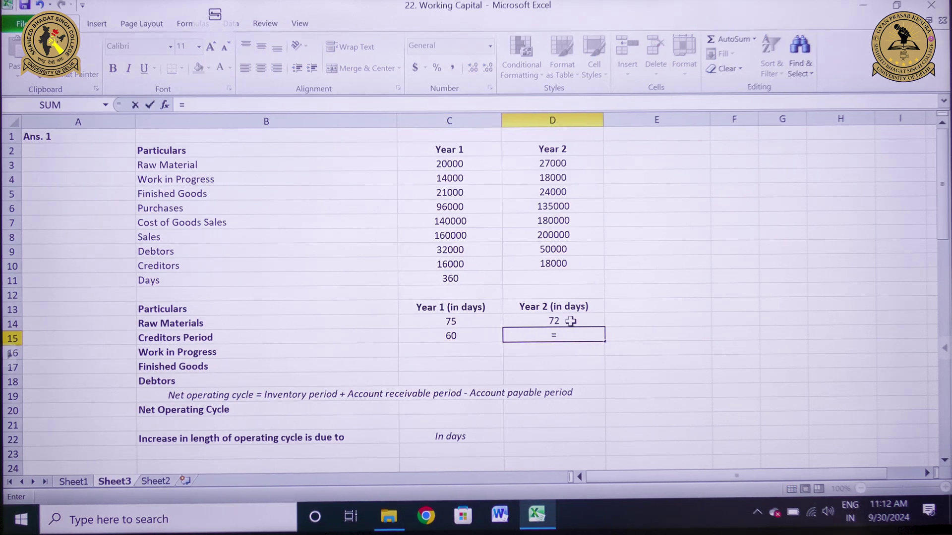
click(540, 264)
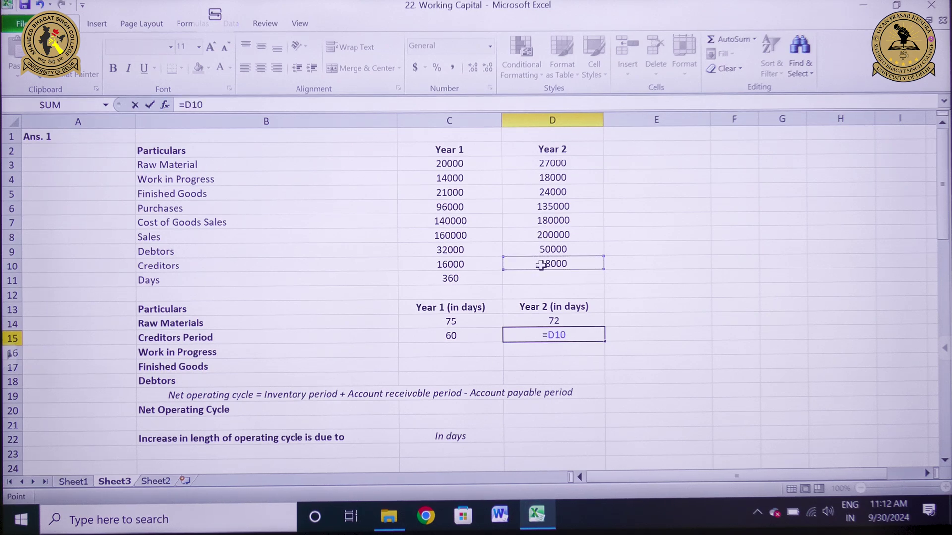
text(/)
click(539, 205)
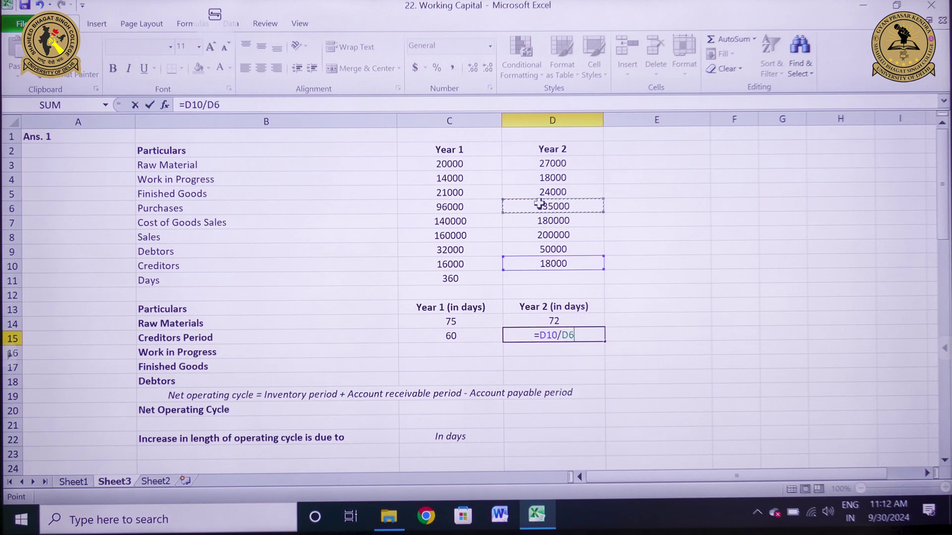
text(*)
click(455, 279)
key(Return)
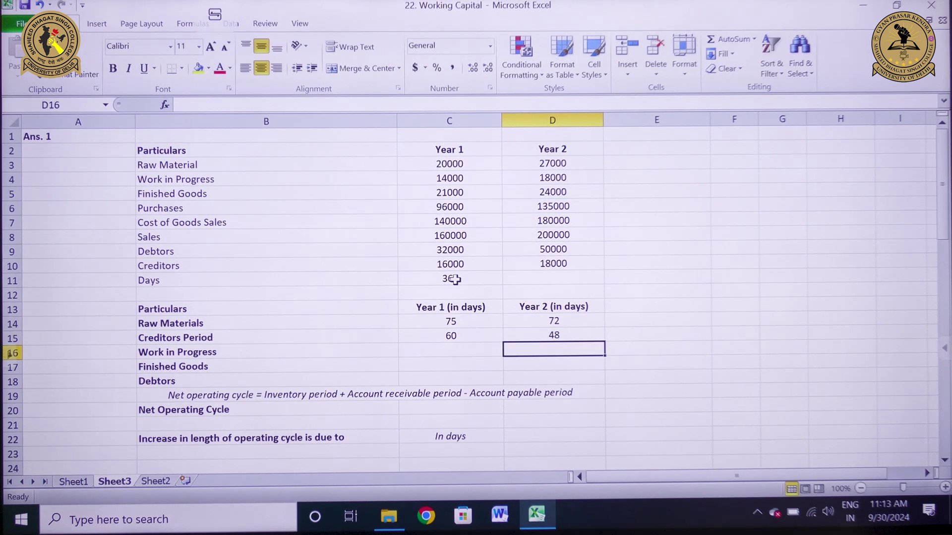
key(Left)
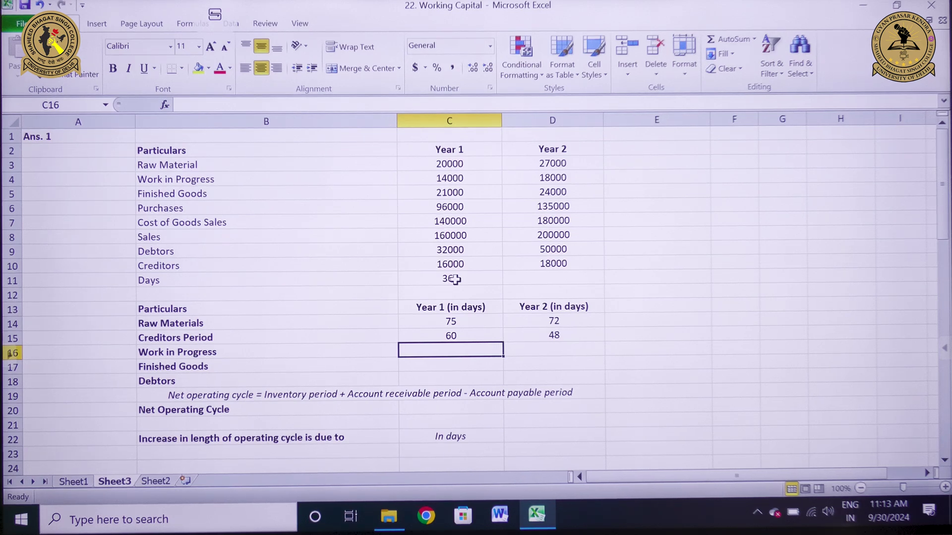
Step: Enter =C4/C7*C11 in C16 for the Year 1 work in progress period of 36 days
text(=)
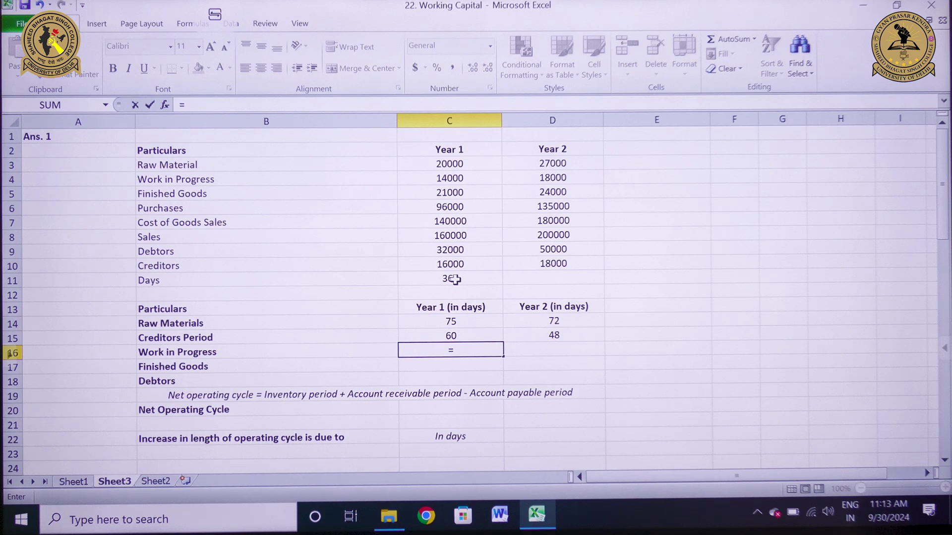
click(437, 178)
text(/)
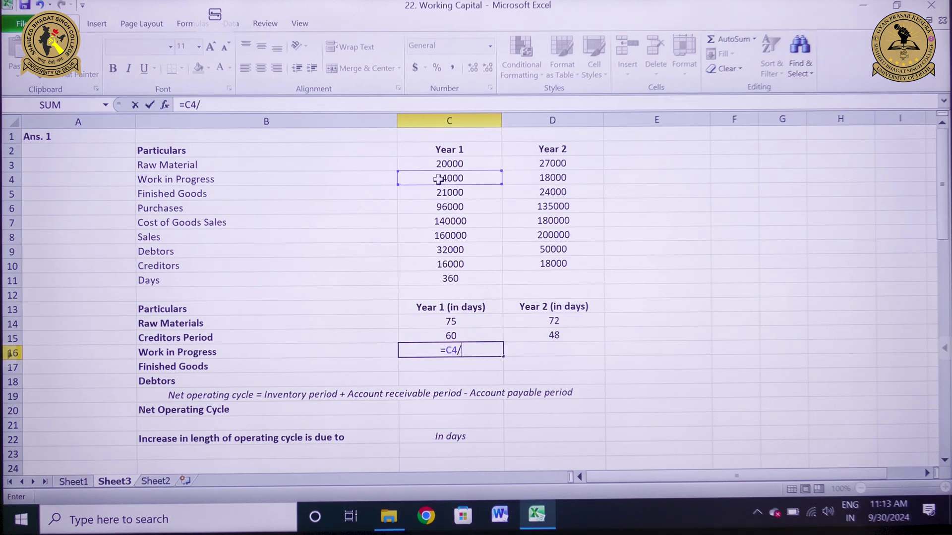
click(441, 221)
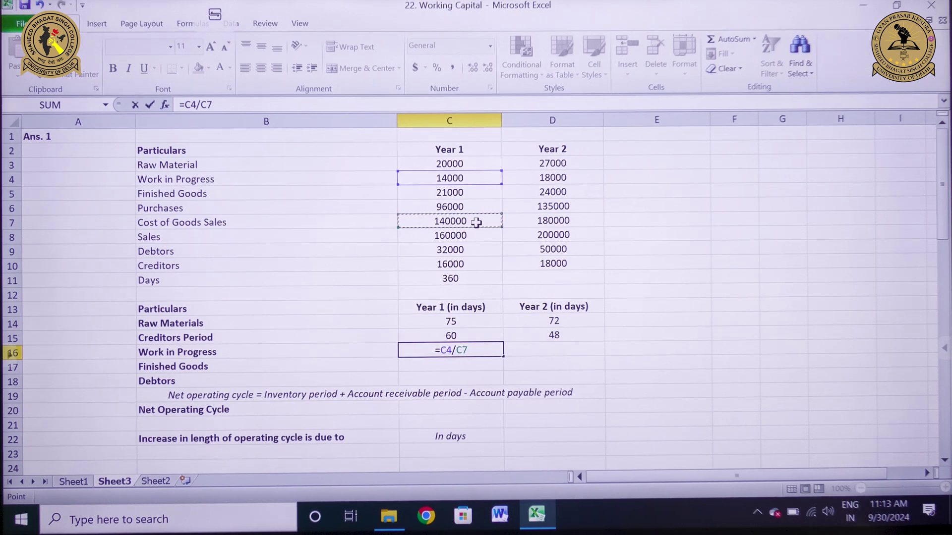
text(*)
click(446, 278)
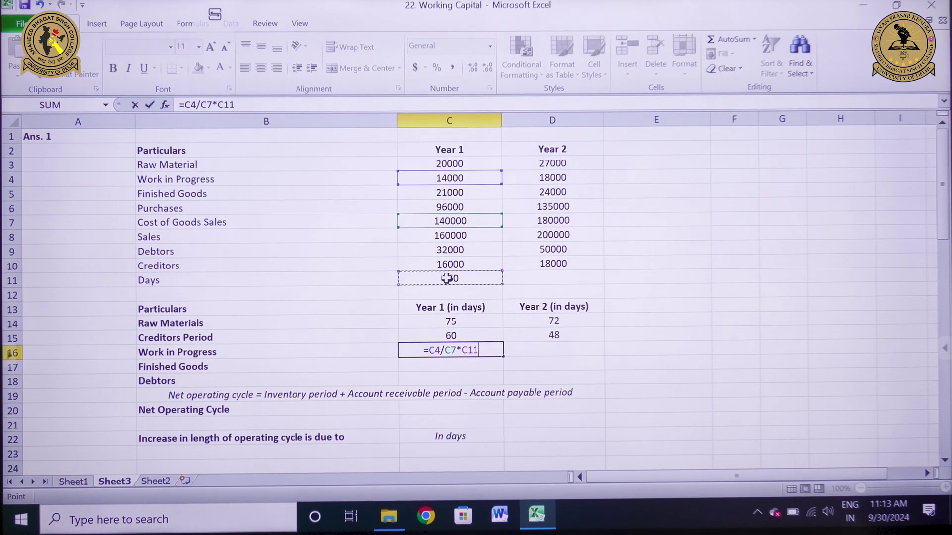
key(Return)
key(Up)
Step: Enter =D4/D7*C11 in D16 for the Year 2 work in progress period of 36 days
key(Right)
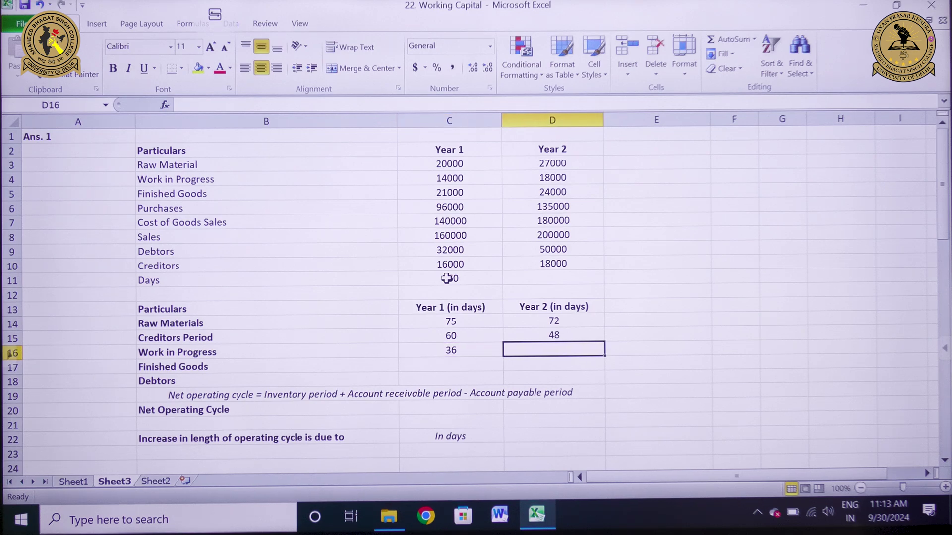
text(=)
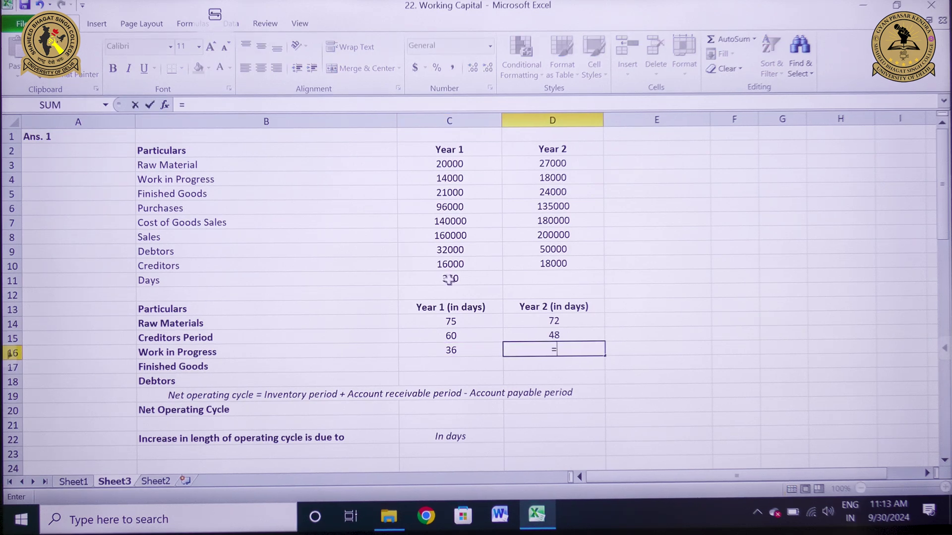
click(536, 180)
text(/)
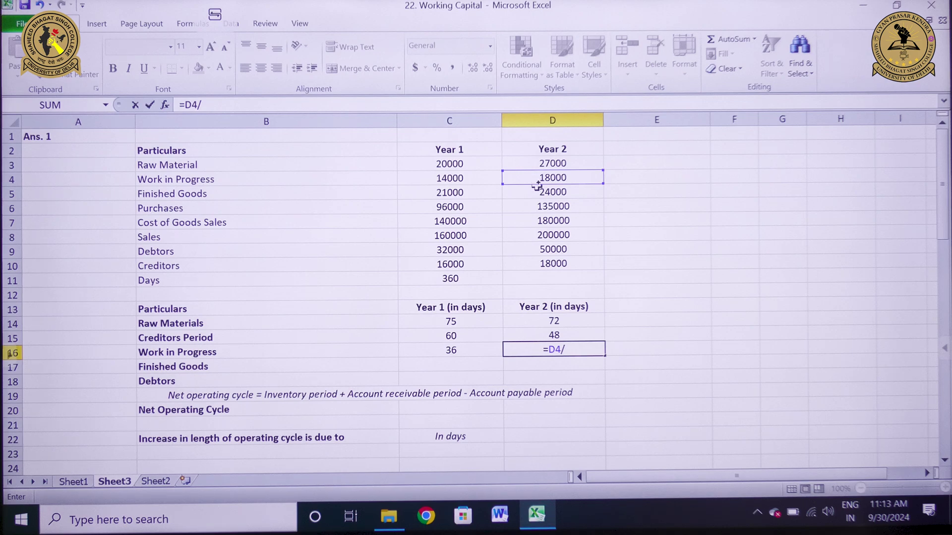
click(540, 222)
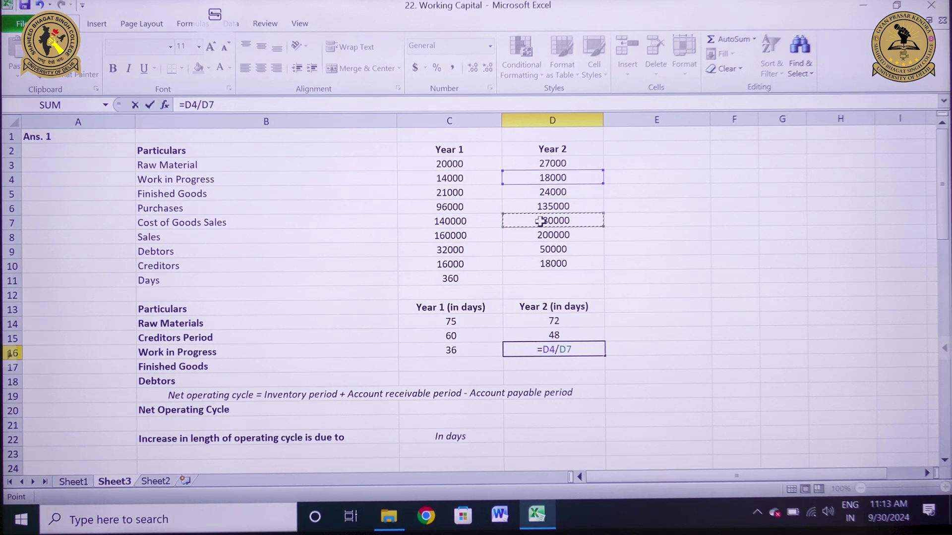
text(*)
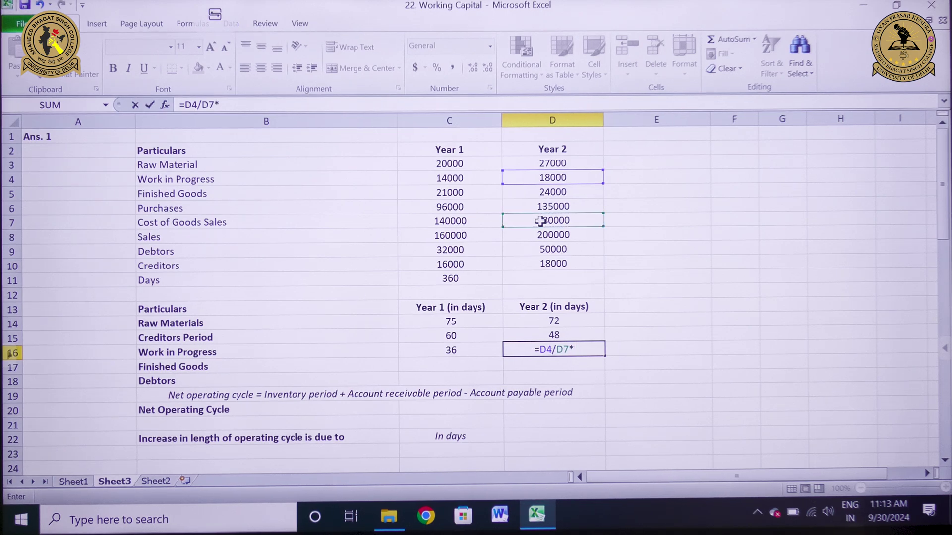
click(461, 278)
key(Return)
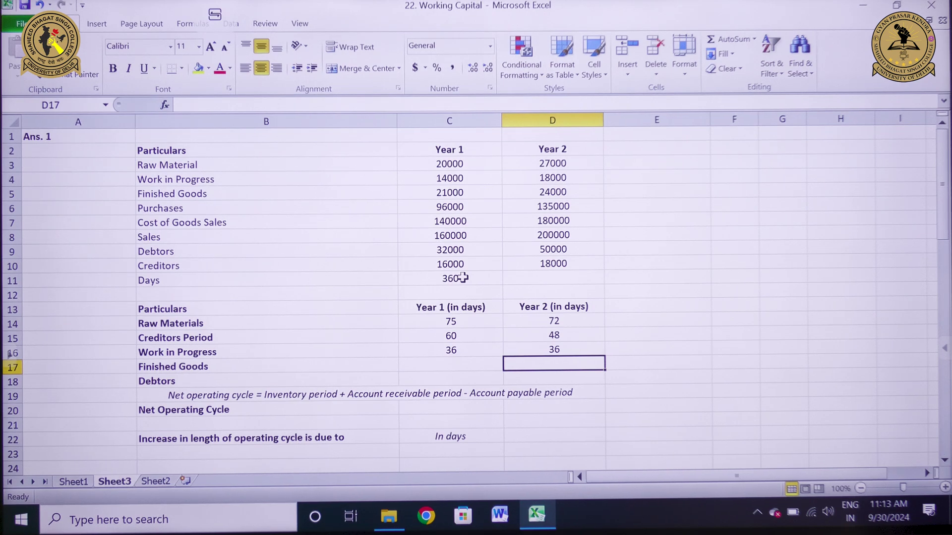
key(Left)
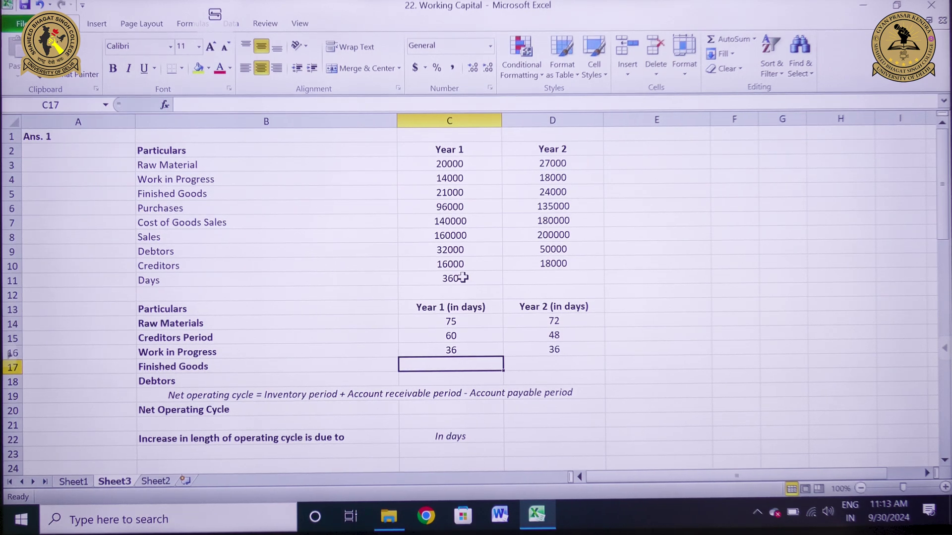
text(=)
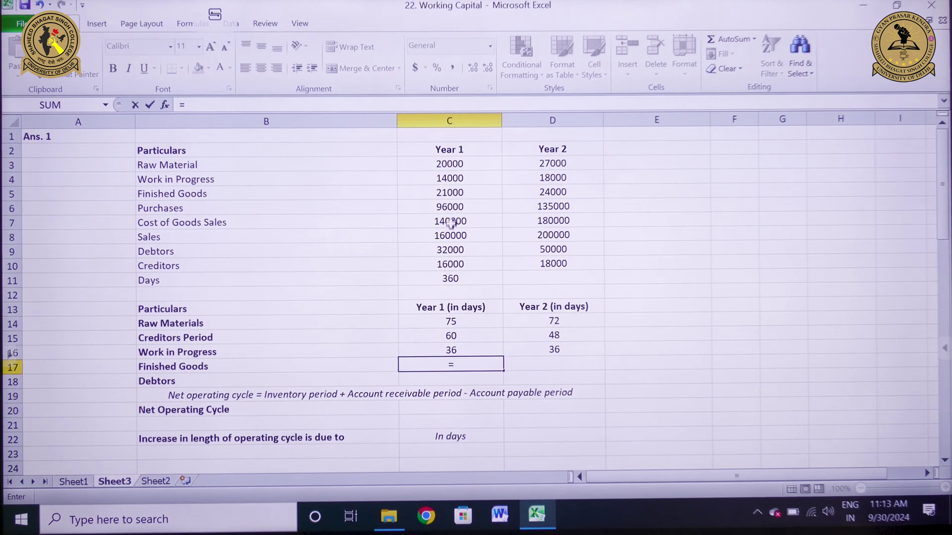
Step: Complete =C5/C7*C11 in C17 for the Year 1 finished goods period of 54 days
click(441, 192)
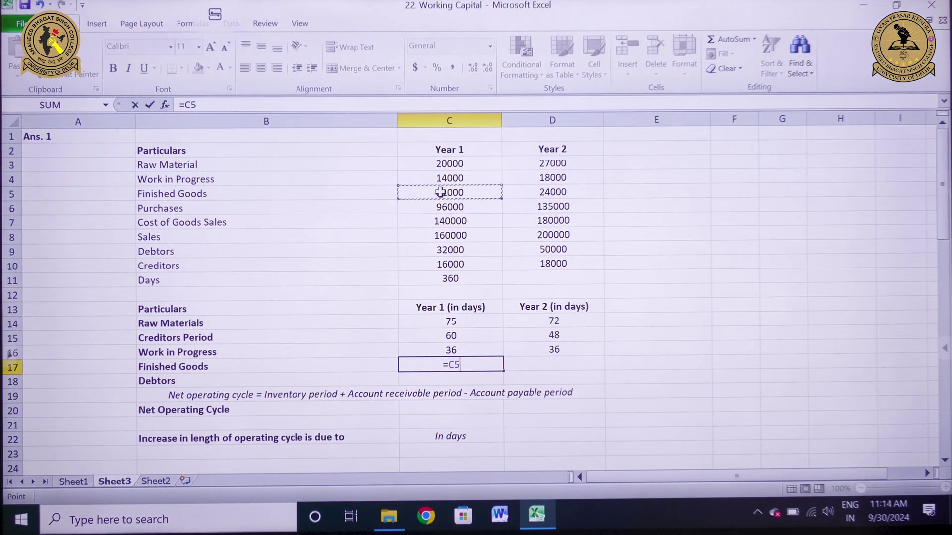
text(/)
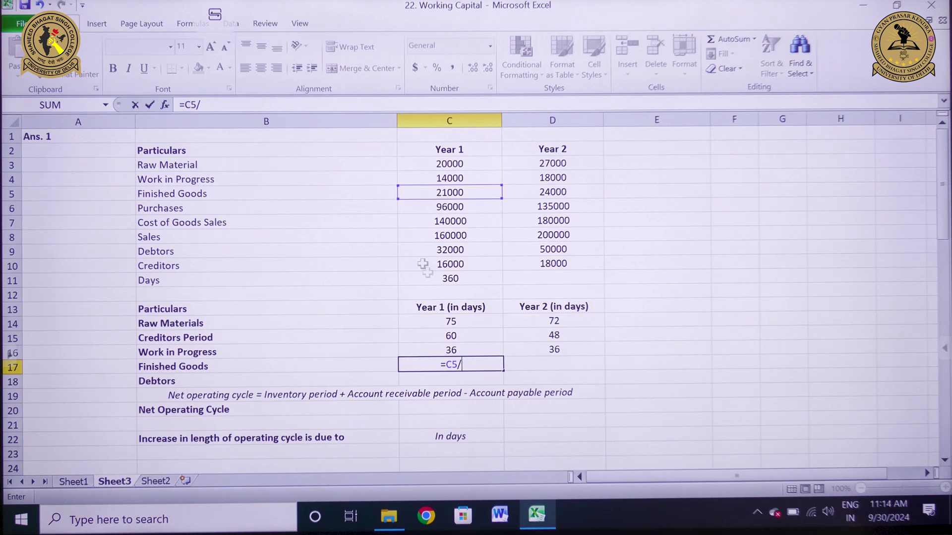
click(428, 220)
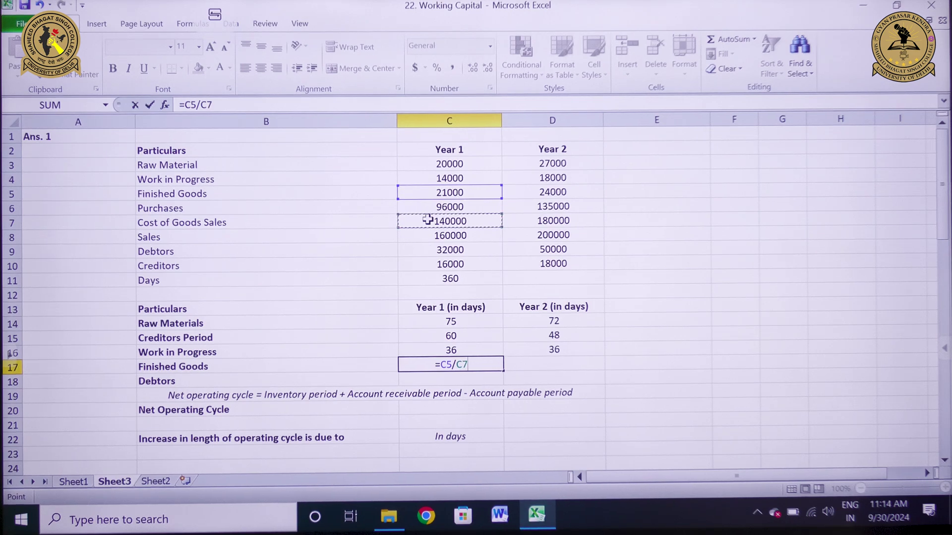
text(*)
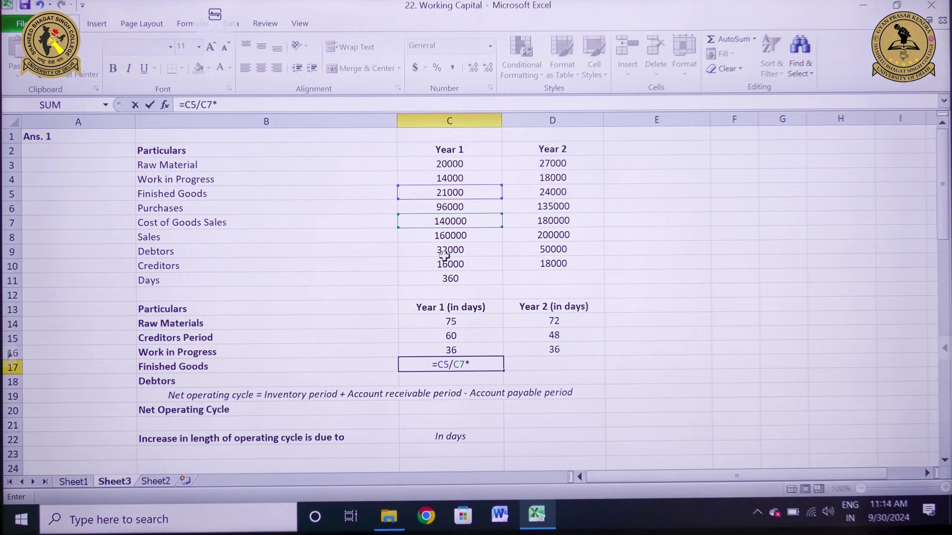
click(447, 279)
key(Return)
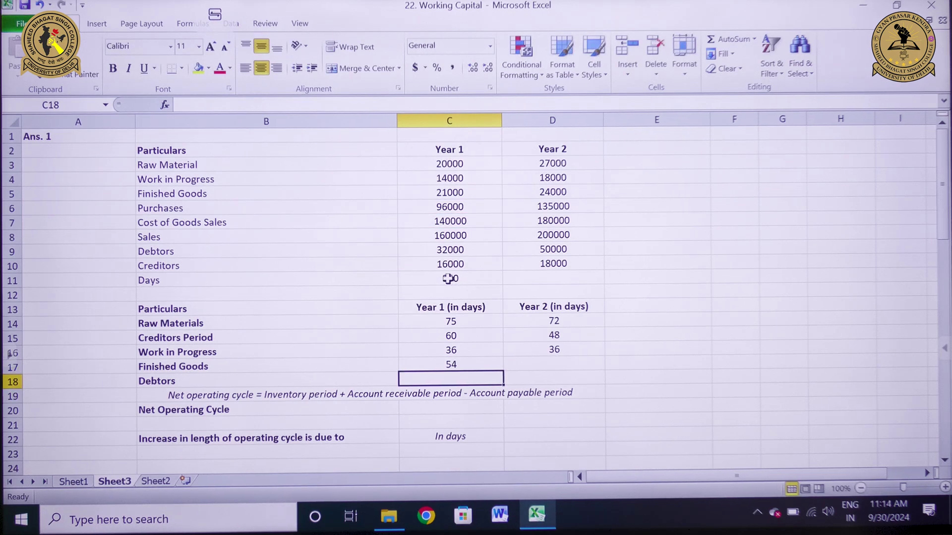
key(Up)
Step: Enter =D5/D7*C11 in D17 for the Year 2 finished goods period of 48 days
key(Right)
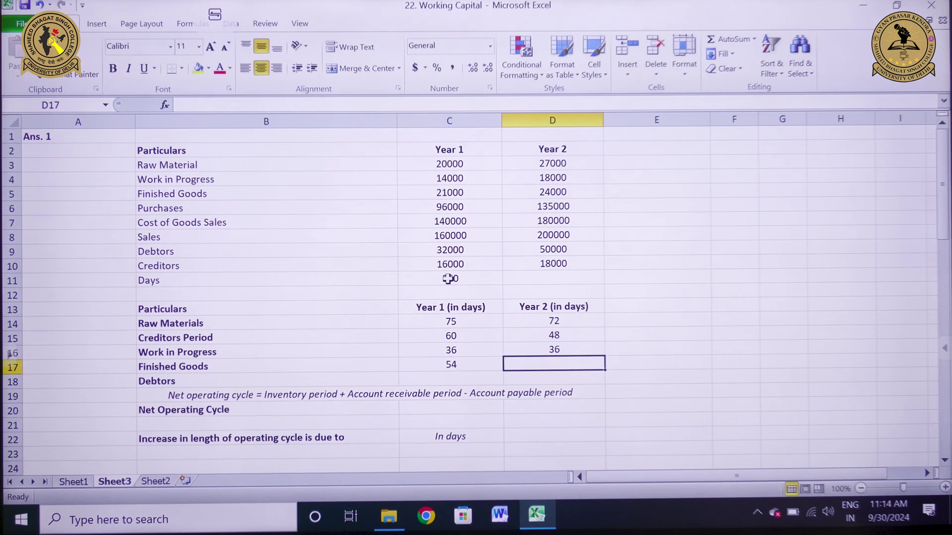
text(=)
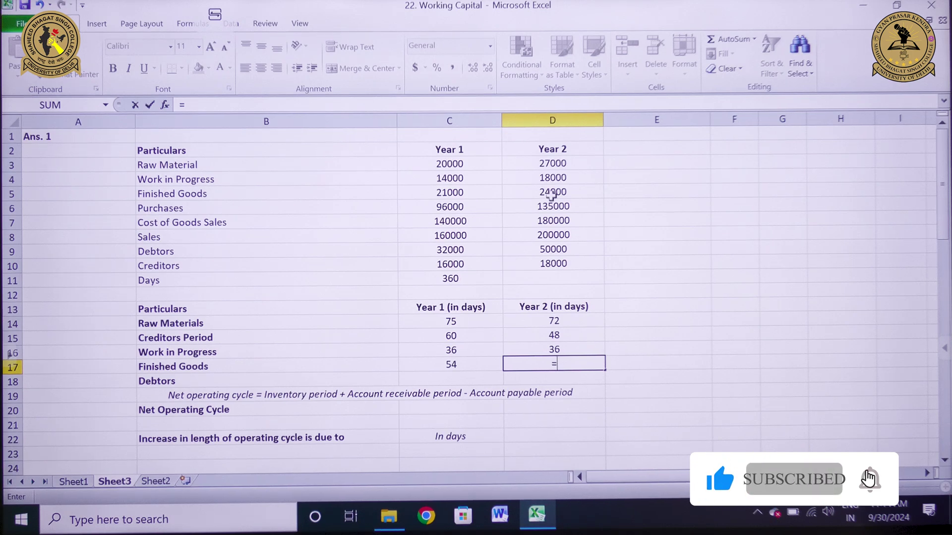
click(552, 198)
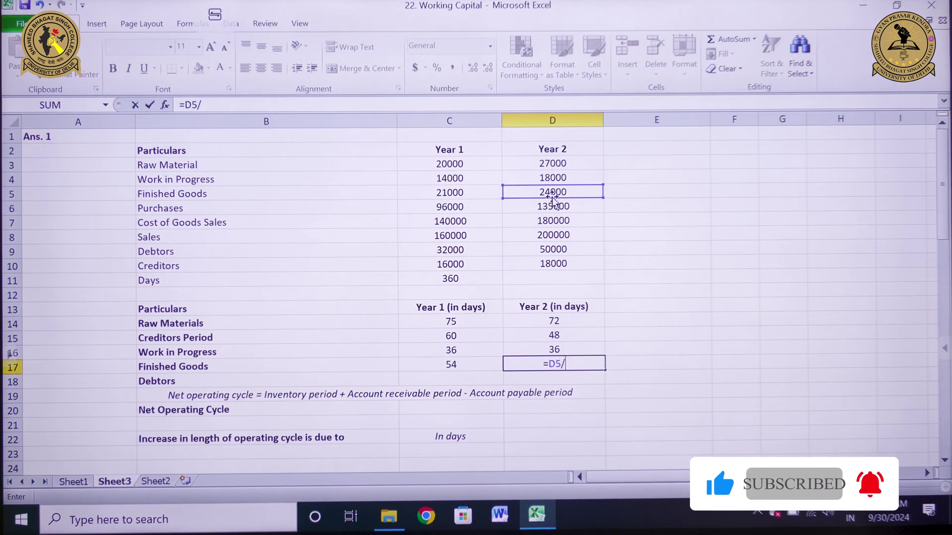
text(/)
click(548, 221)
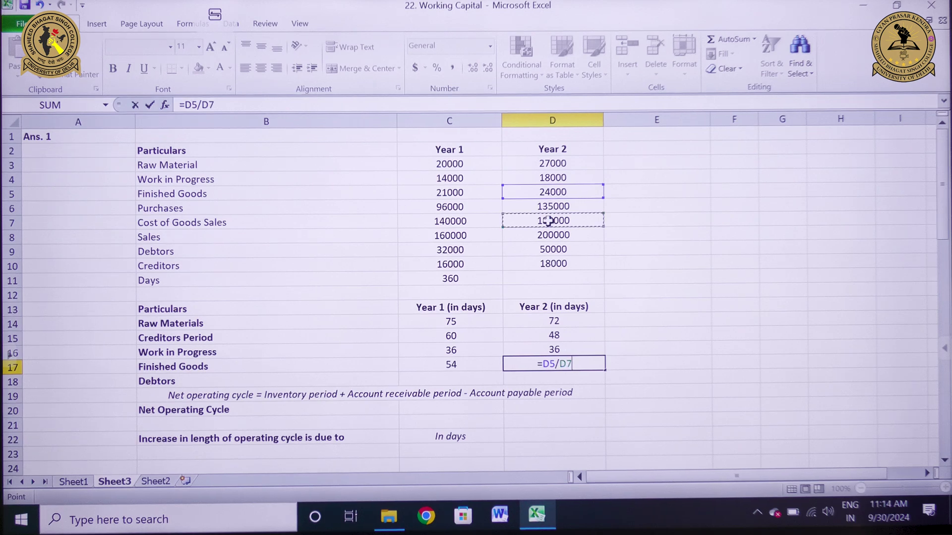
text(*)
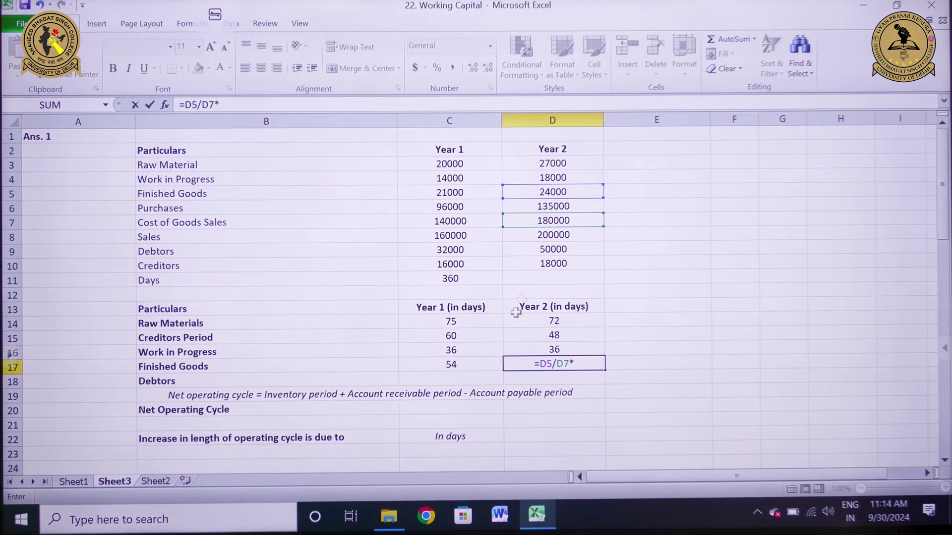
click(460, 284)
key(Return)
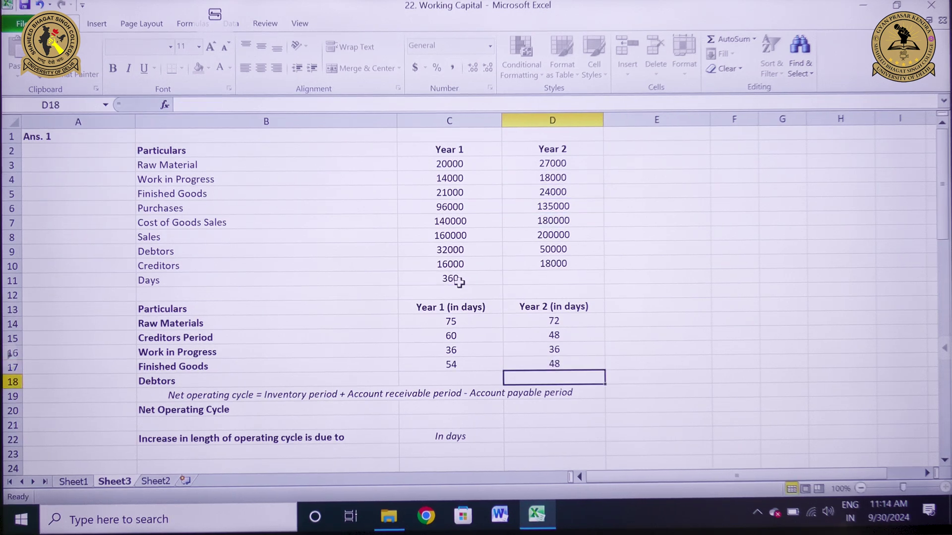
key(Left)
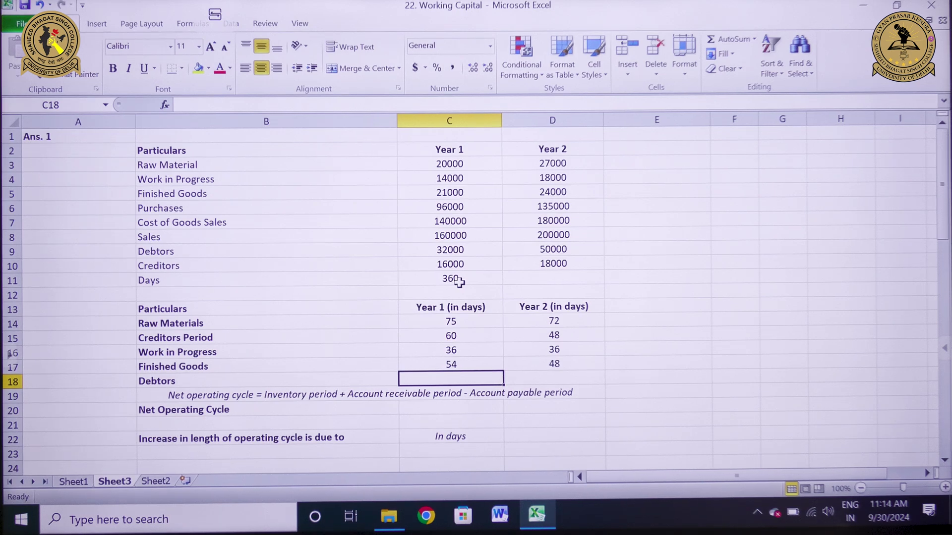
Step: Enter =C9/C8*C11 in C18 for the Year 1 debtors period of 72 days
text(=)
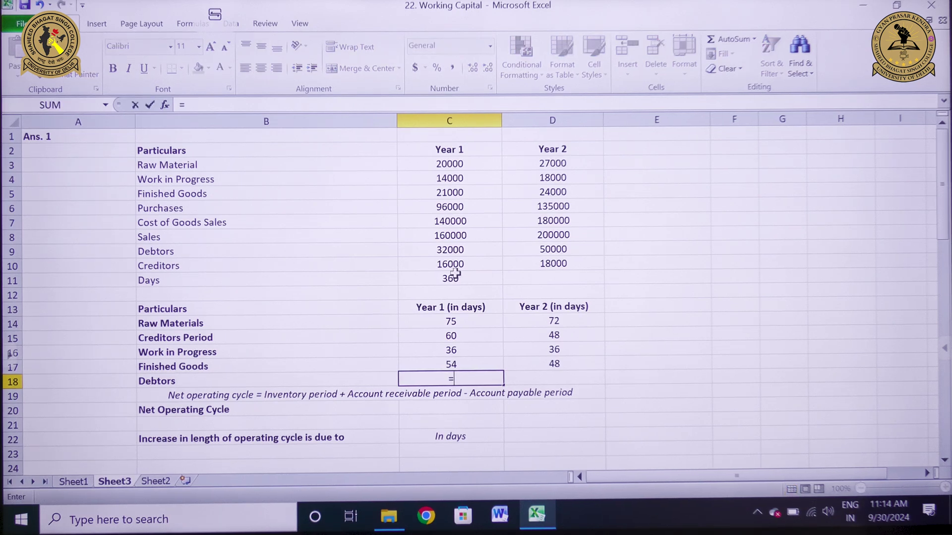
click(453, 250)
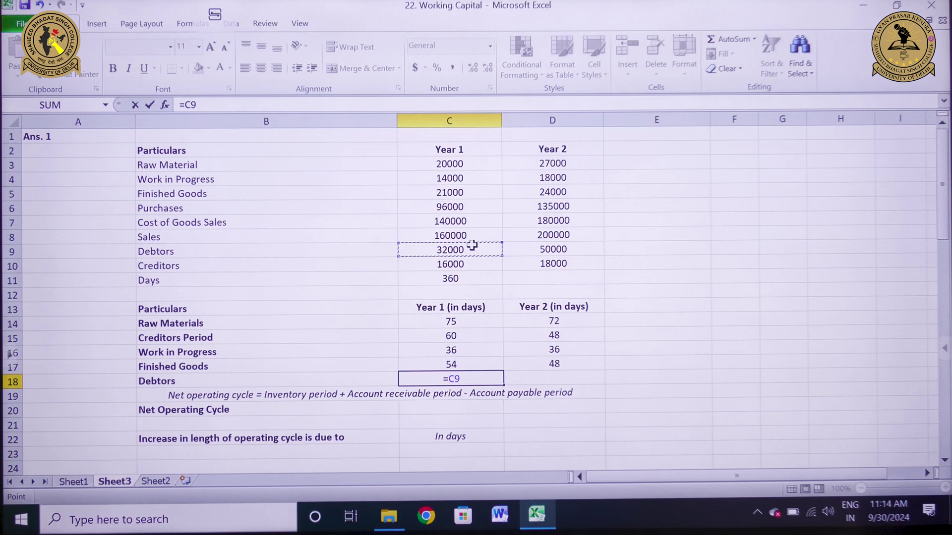
text(/)
click(451, 236)
text(*)
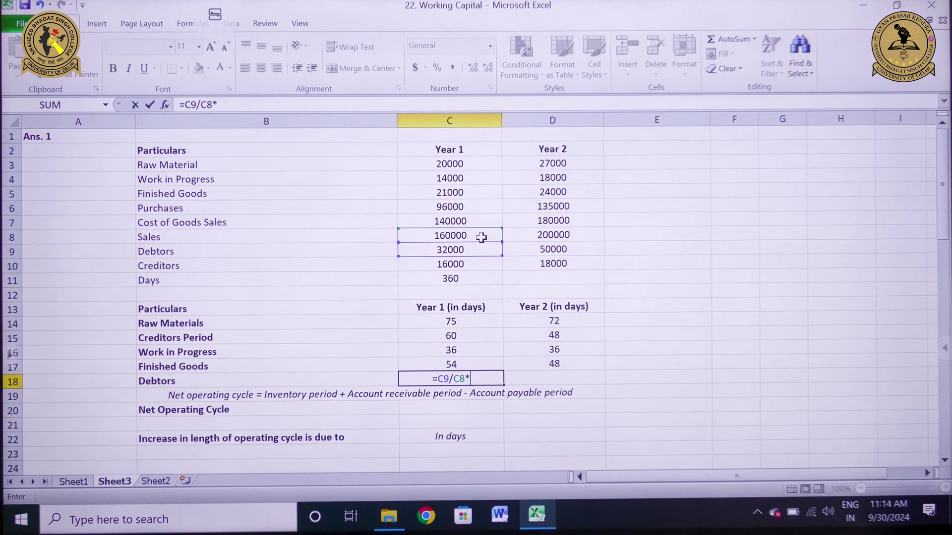
click(448, 277)
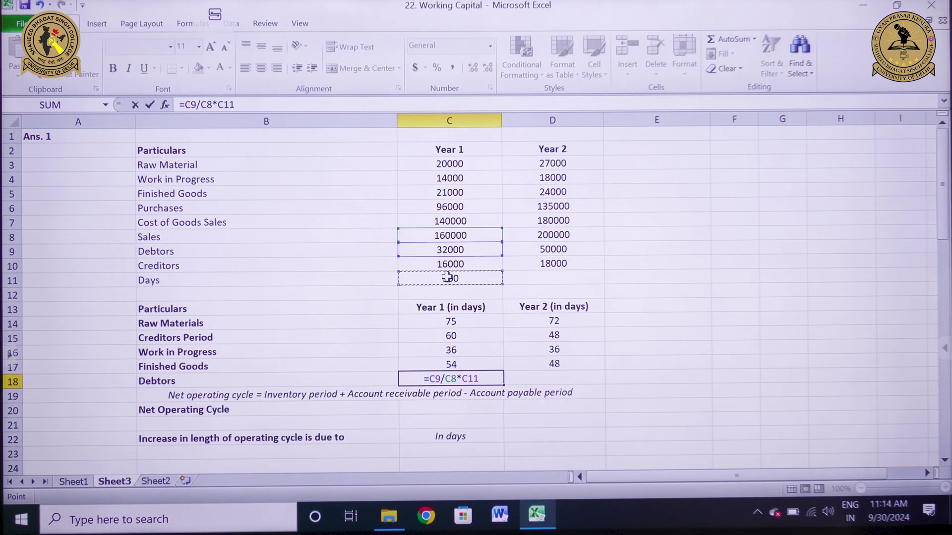
key(Return)
key(Up)
Step: Enter =D9/D8*C11 in D18 for the Year 2 debtors period of 90 days
key(Right)
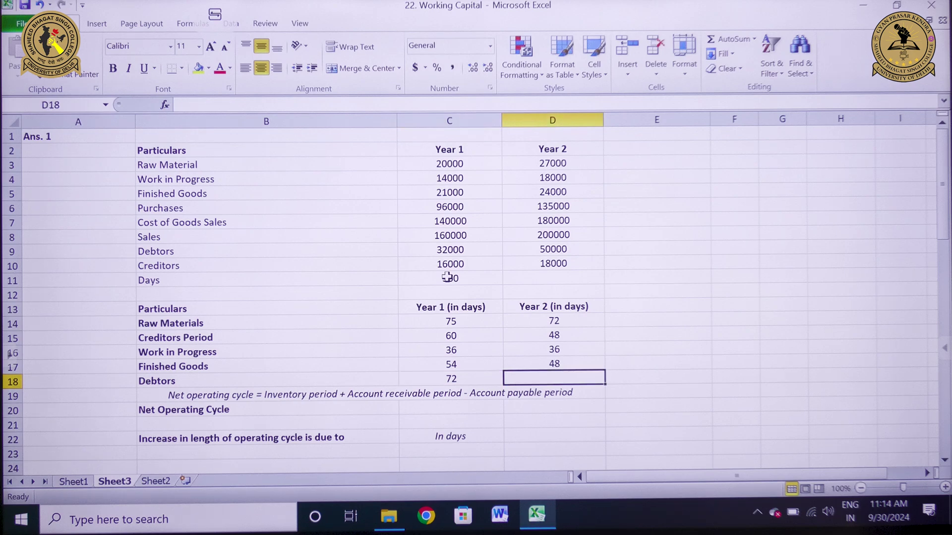
text(=)
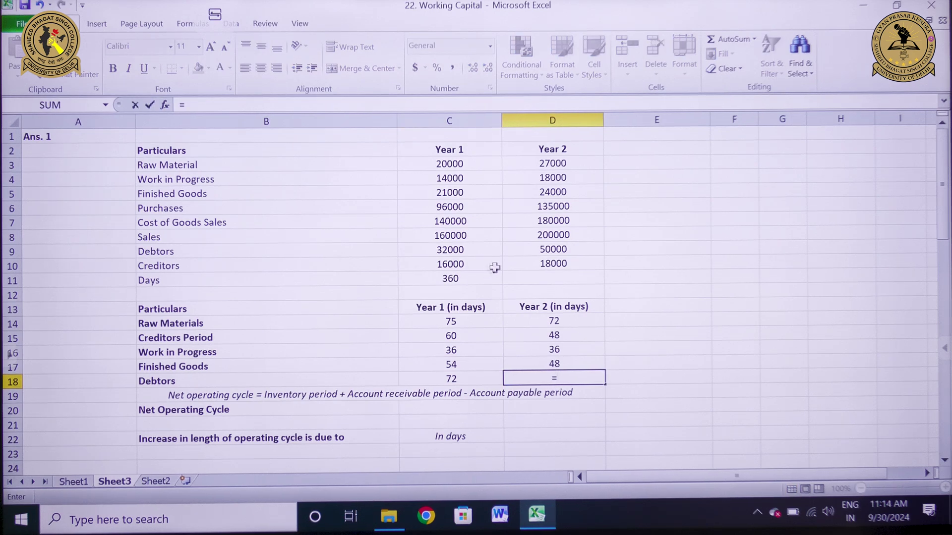
click(530, 252)
text(/)
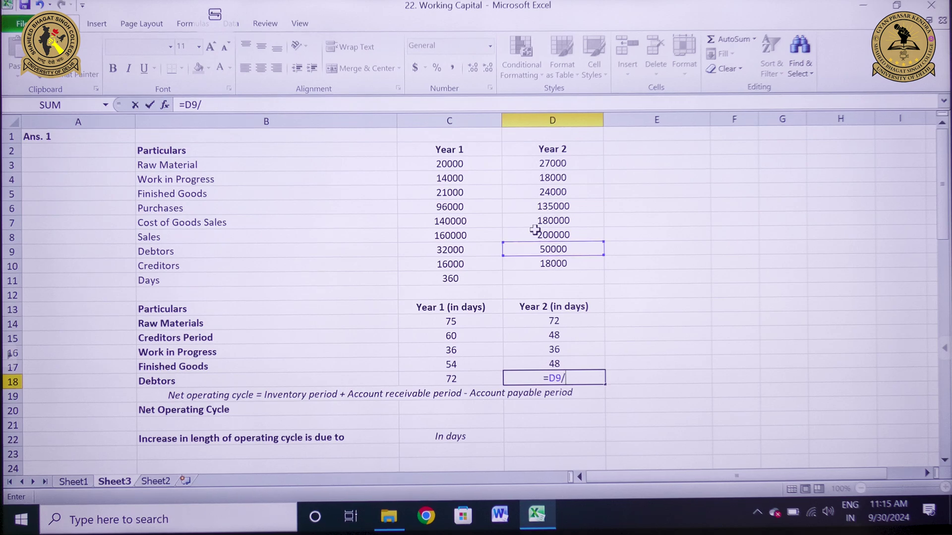
click(534, 231)
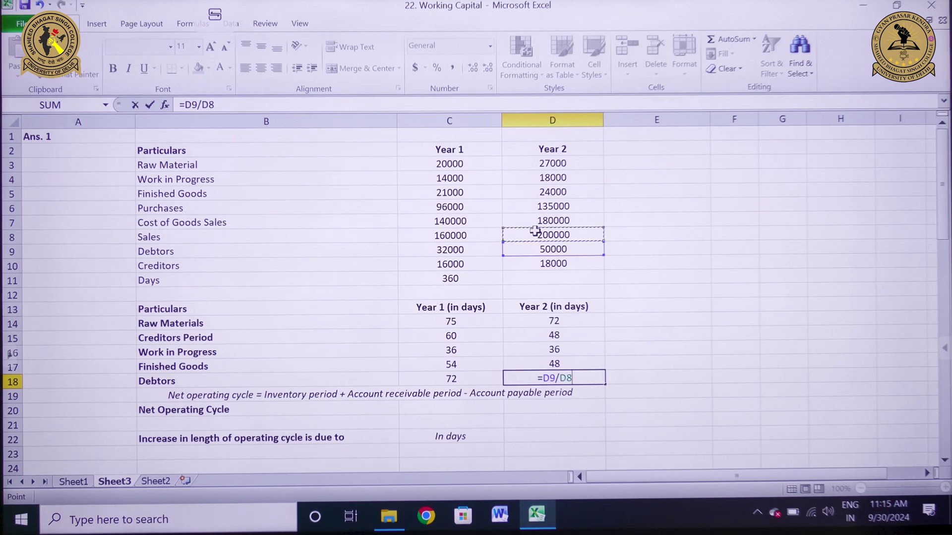
text(*)
click(454, 276)
key(Return)
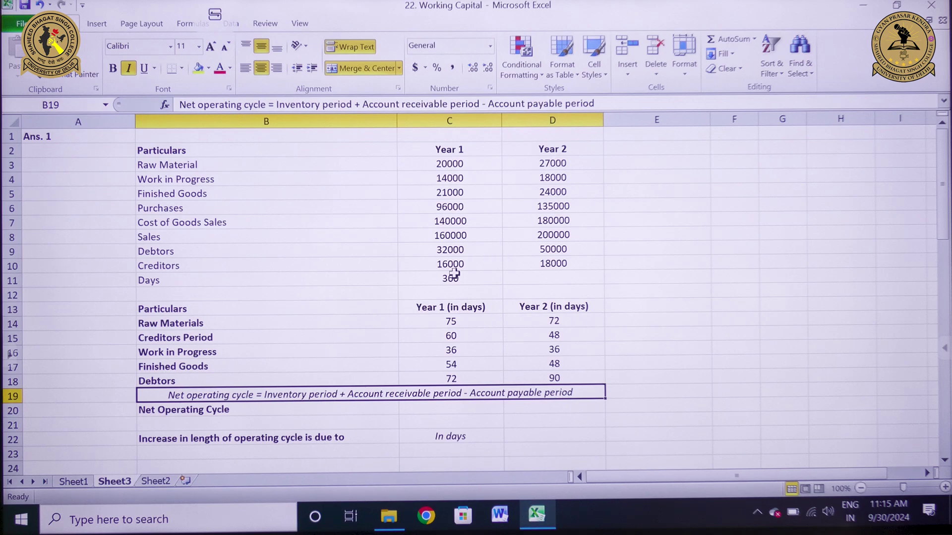
Step: Go from B19 to cell C20 and enter = to begin the Year 1 formula
key(Return)
key(Return)
key(Up)
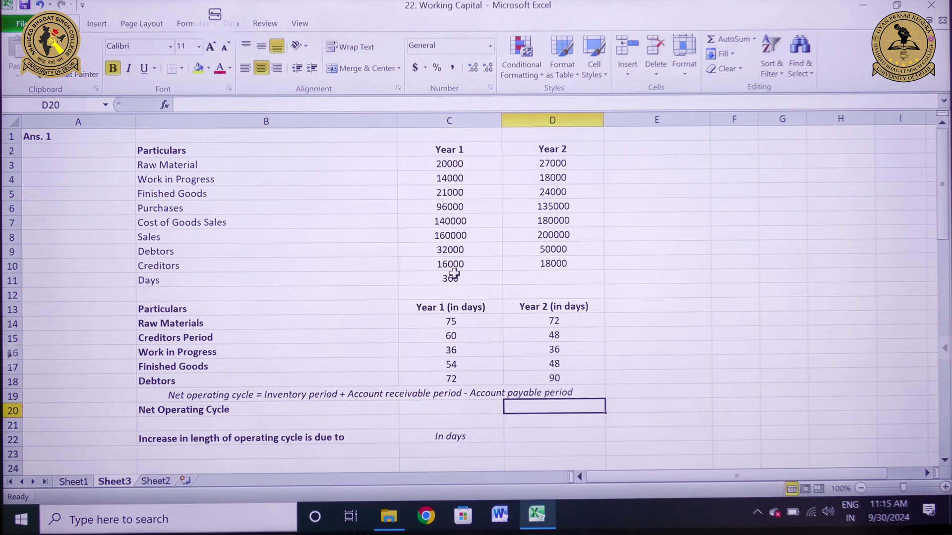
key(Left)
key(Up)
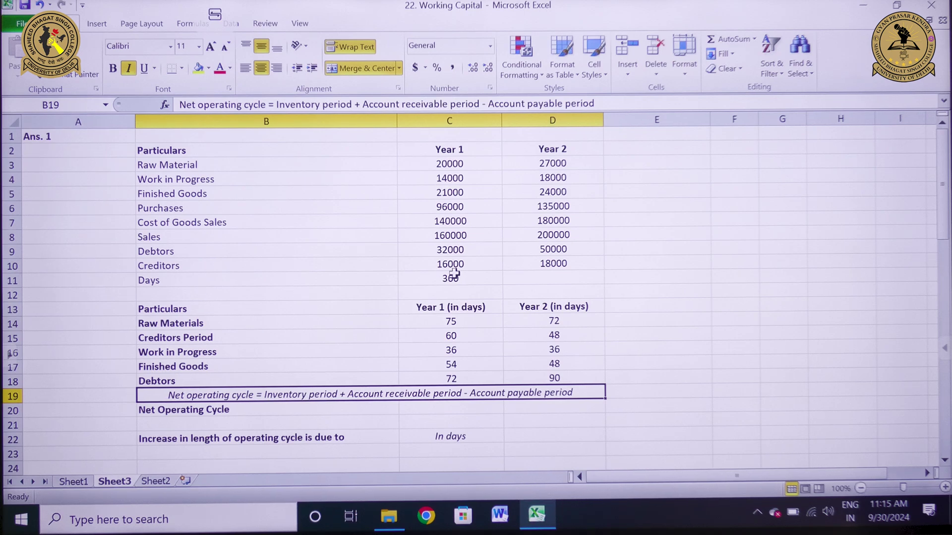
key(Right)
key(Down)
key(Left)
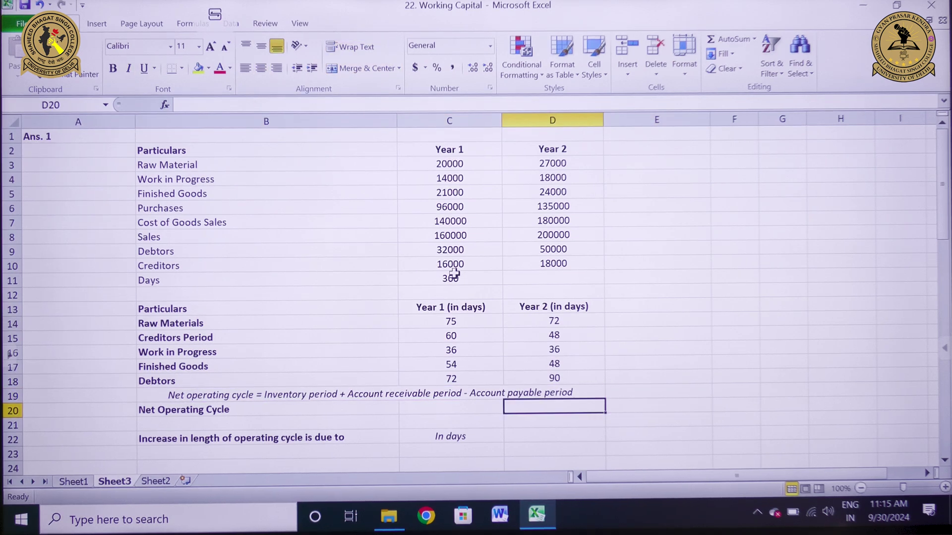
key(Left)
text(=)
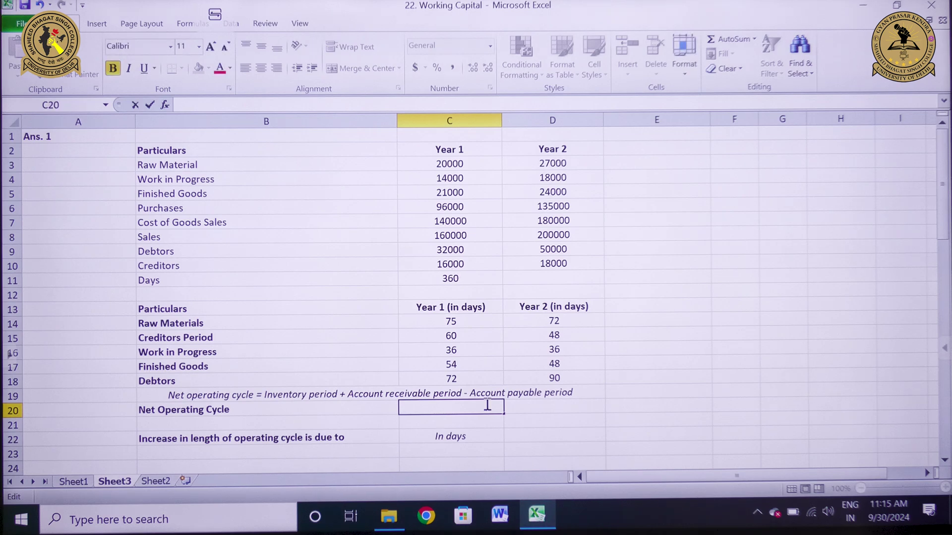
Step: Build the formula =C14+C16+C17+C18-C15 in C20 by selecting the period cells
click(437, 320)
text(+)
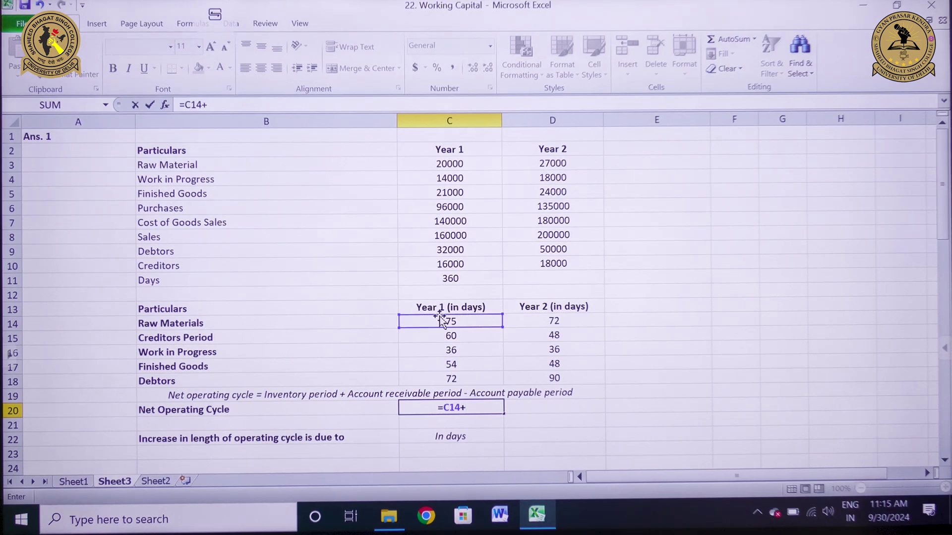
click(444, 350)
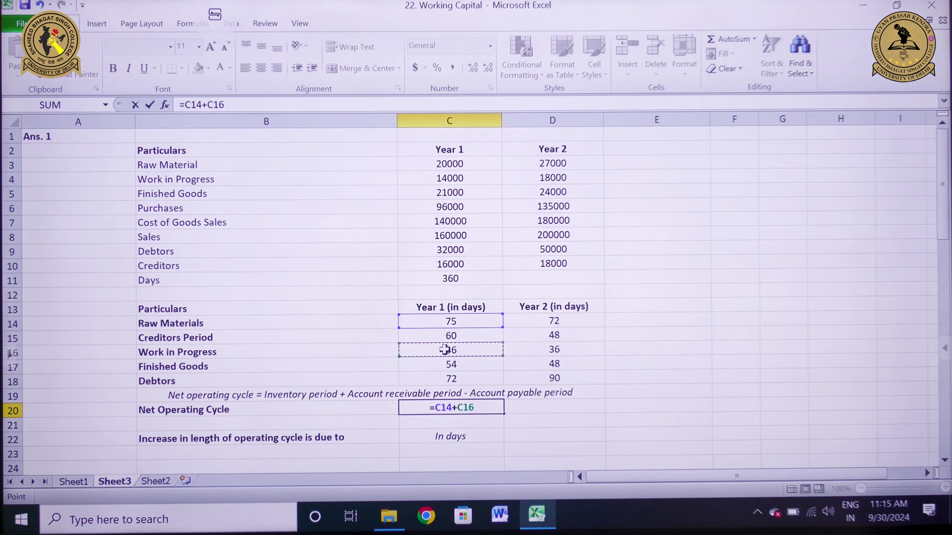
text(+)
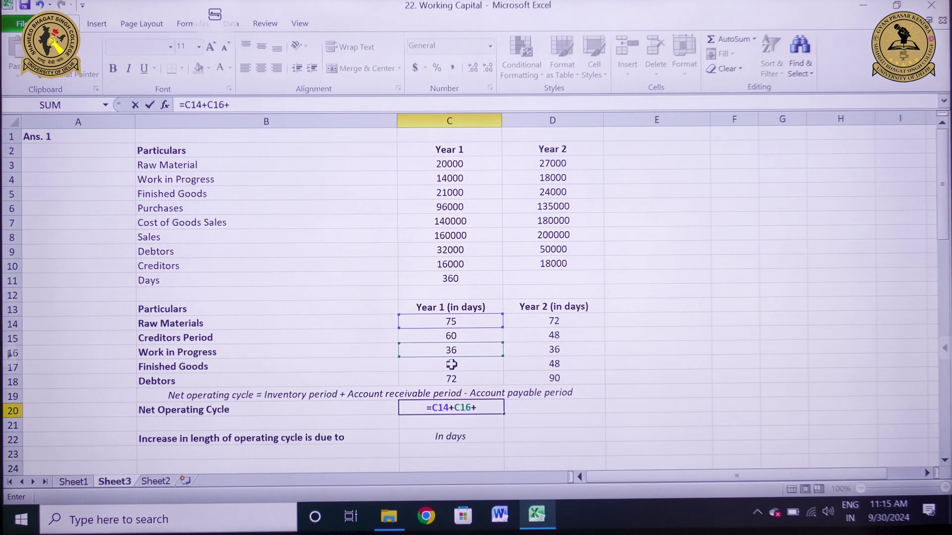
click(451, 364)
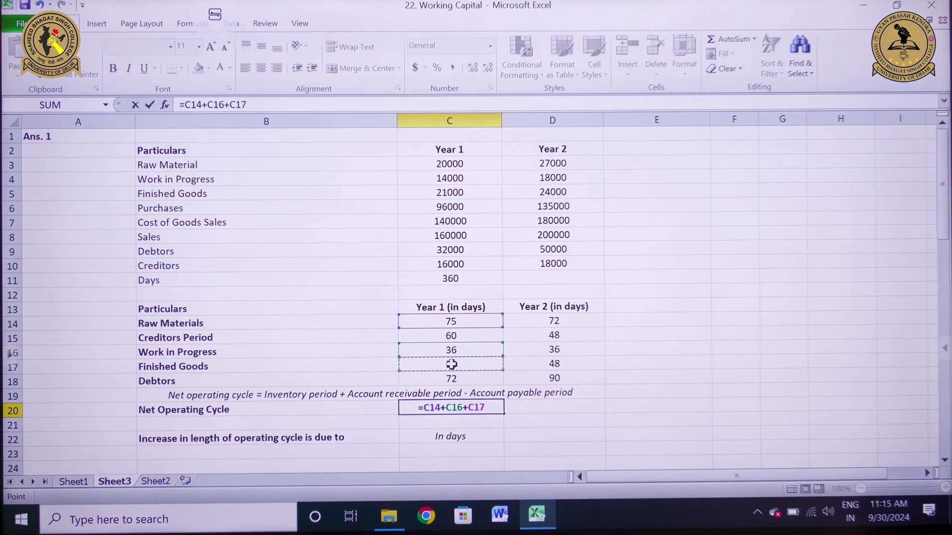
text(+)
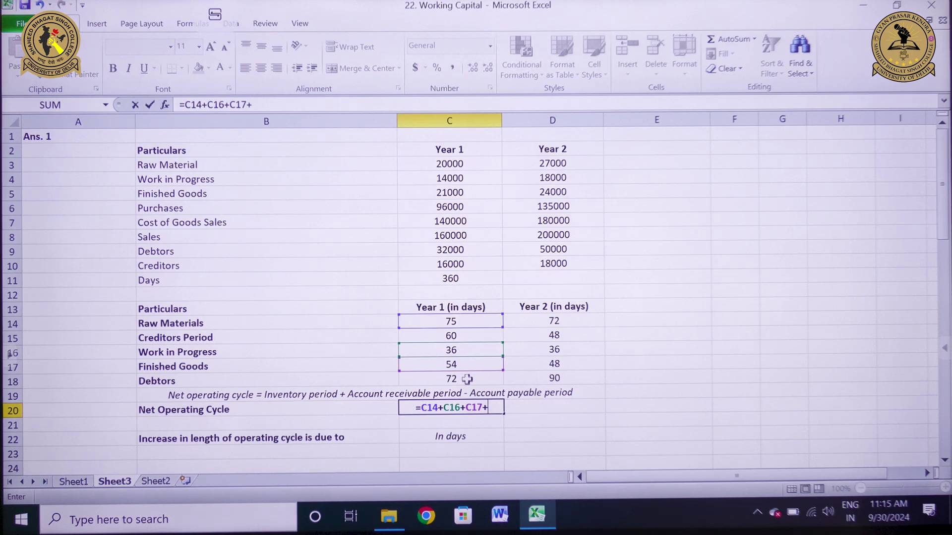
click(467, 379)
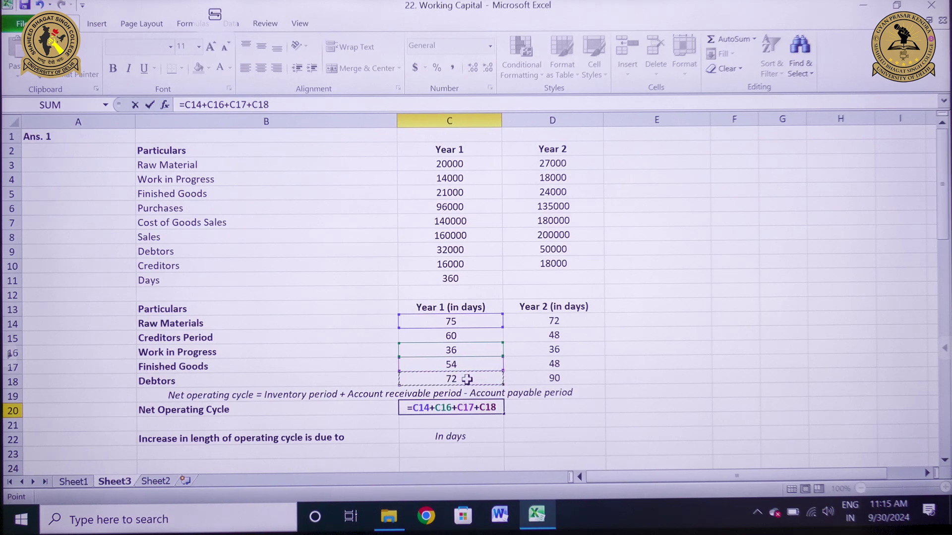
text(-)
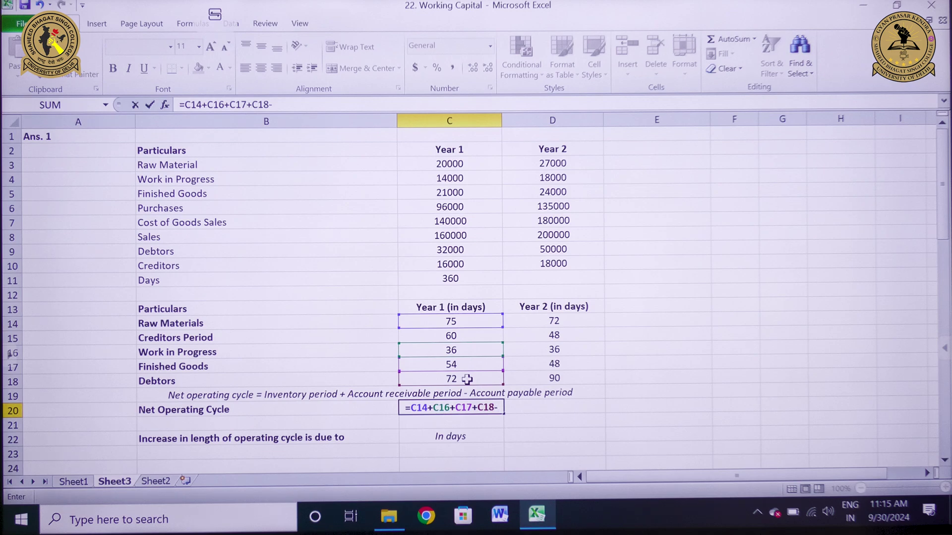
click(451, 335)
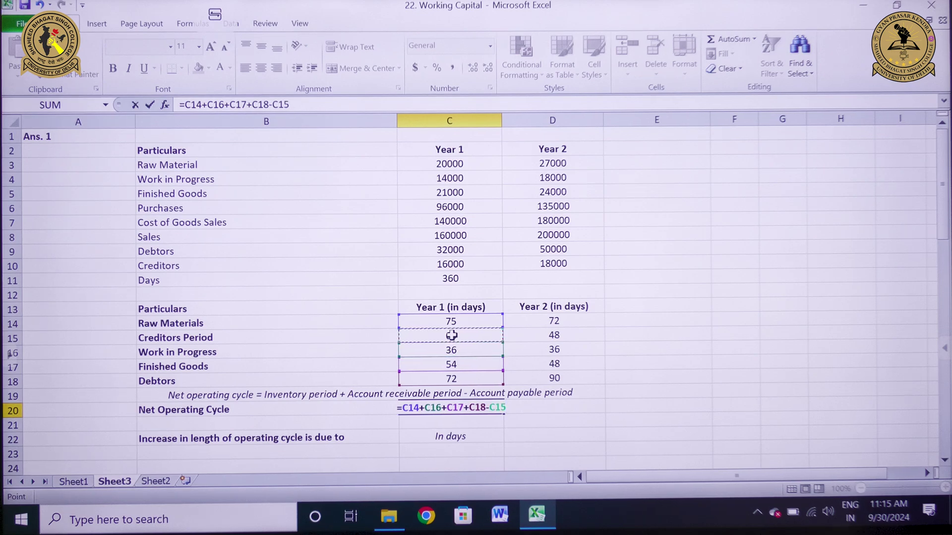
Step: Commit the formula for 177 days in Year 1 and fill it to D20 for 198 days
key(Return)
key(Up)
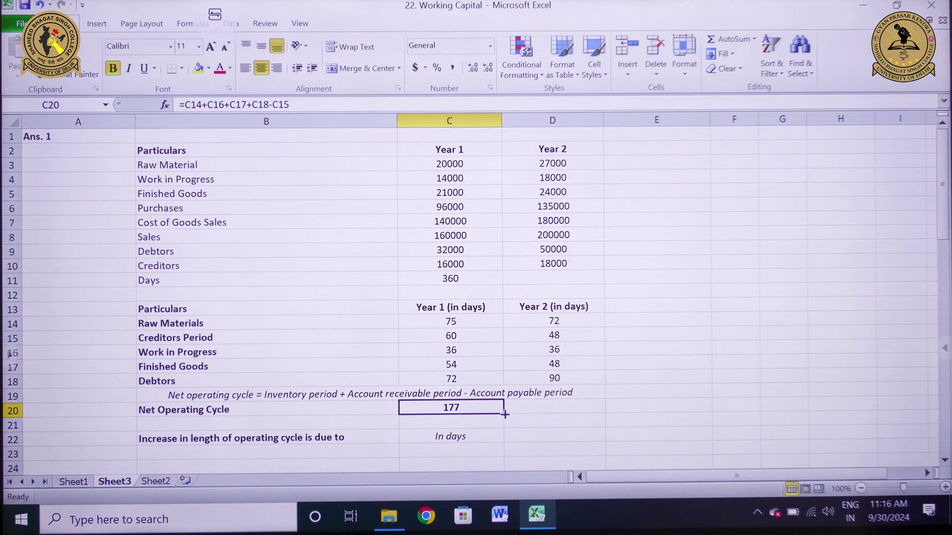
drag(504, 414, 575, 405)
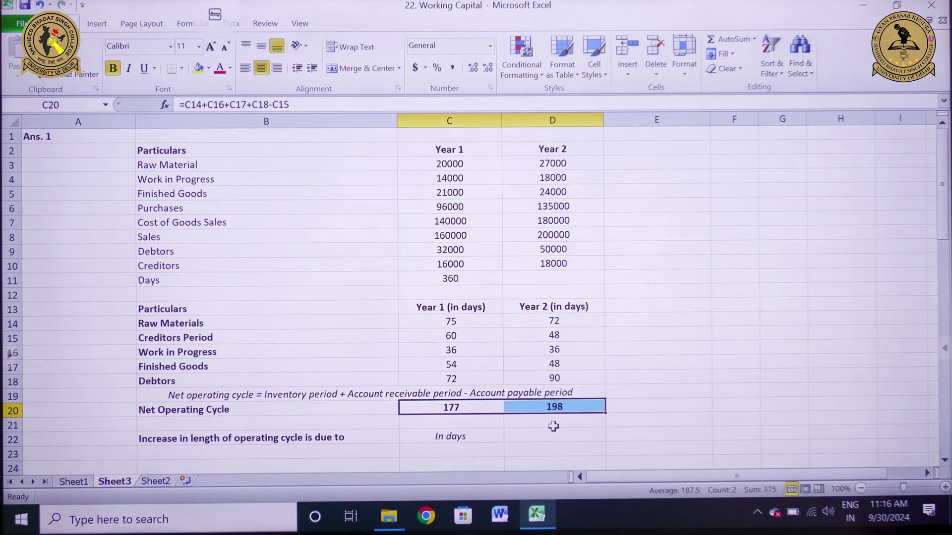